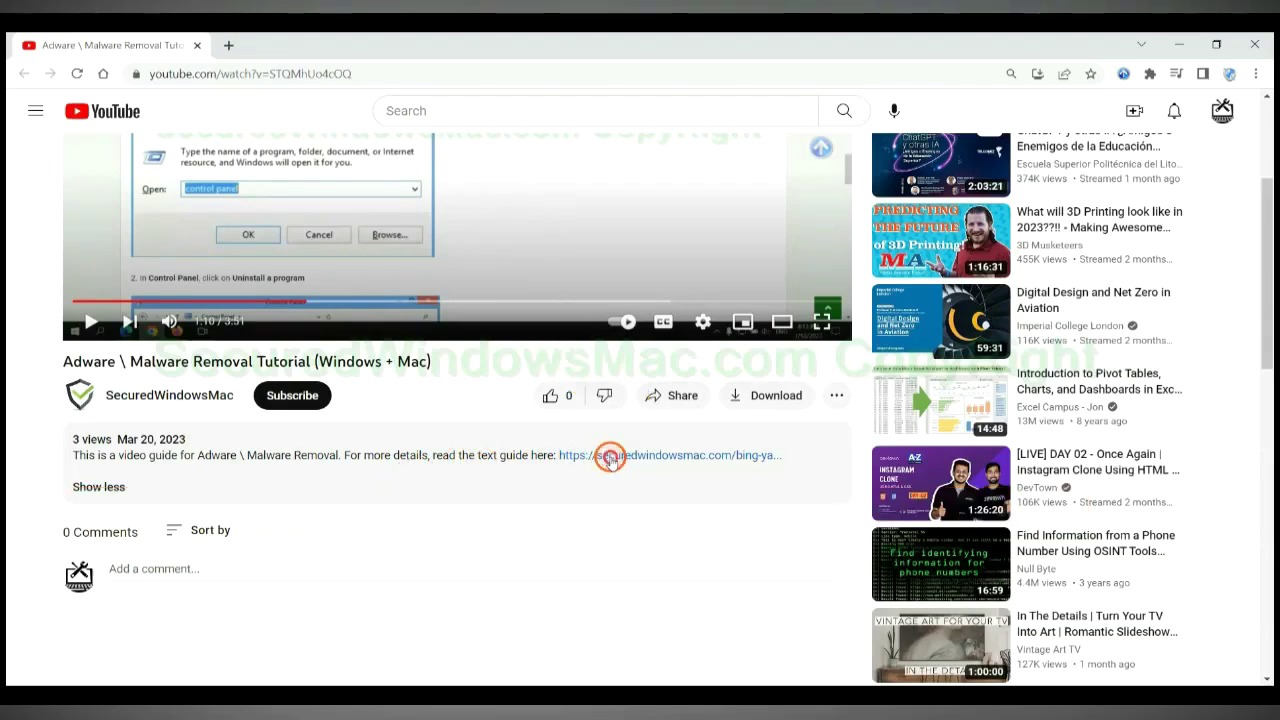
- Open the SecuredWindowsMac.com Bing/Yahoo redirect removal guide from the video description in a new tab
{"action": "left_click", "coordinate": [610, 458]}
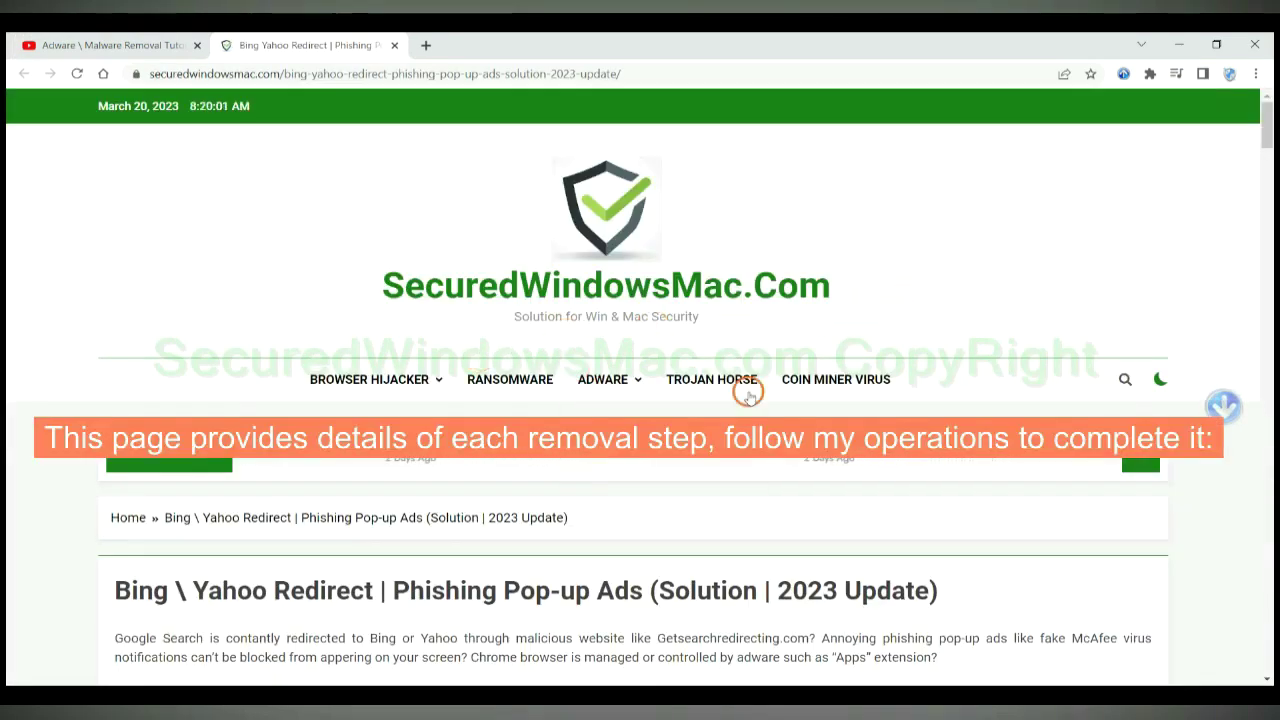
- Scroll to Instant Automatic Removal and download SpyHunter-Installer.exe for Windows, keeping the flagged file
{"action": "scroll", "coordinate": [749, 389], "scroll_direction": "down", "scroll_amount": 10}
{"action": "scroll", "coordinate": [697, 445], "scroll_direction": "down", "scroll_amount": 7}
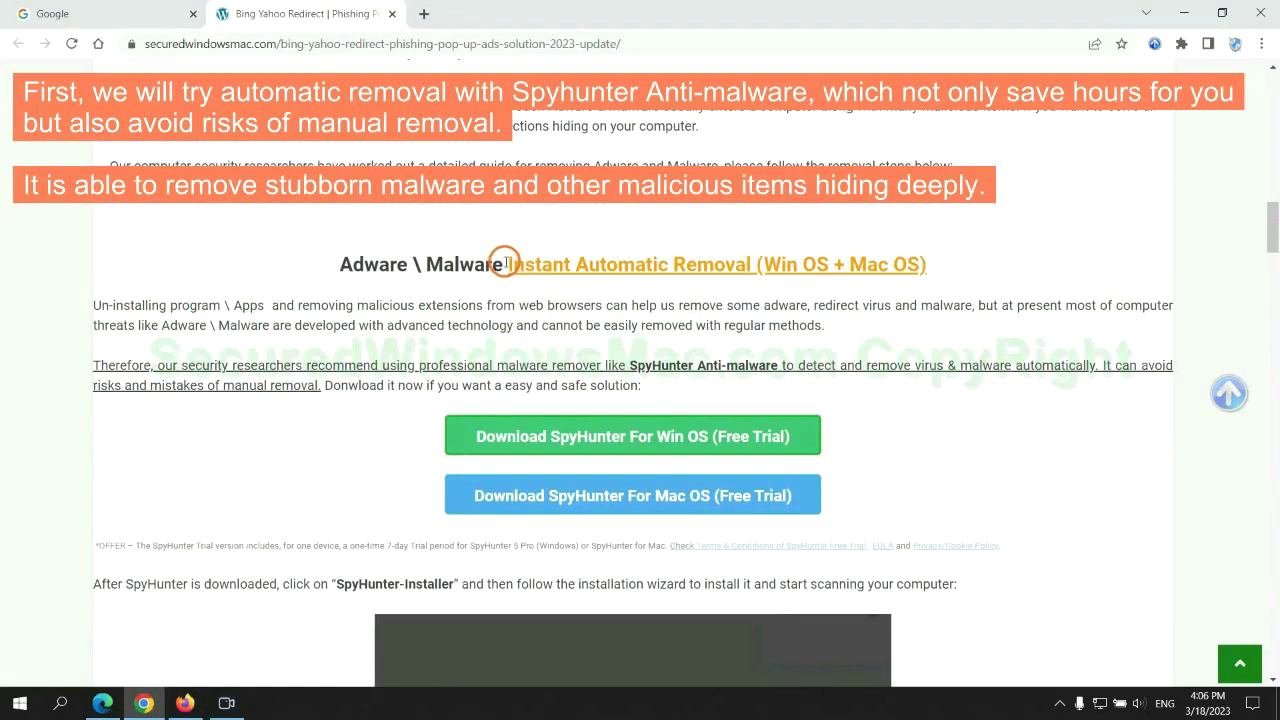
{"action": "left_click_drag", "start_coordinate": [506, 263], "coordinate": [747, 264]}
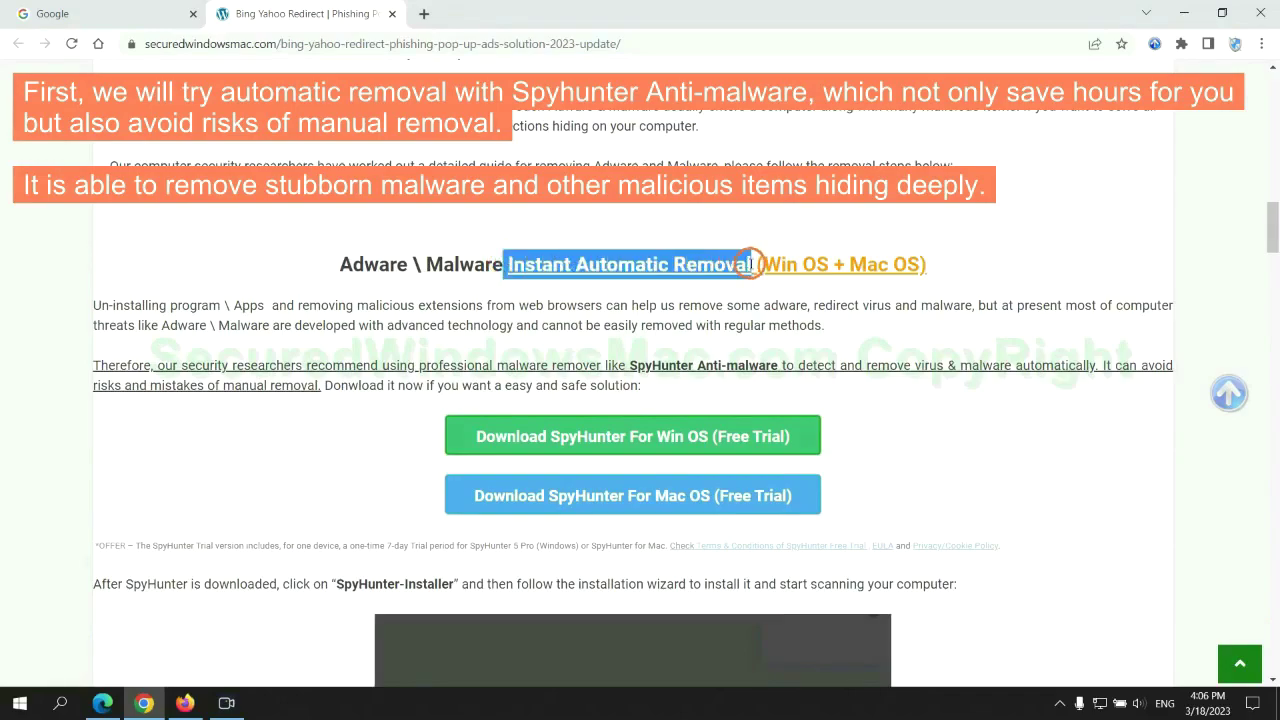
{"action": "left_click", "coordinate": [639, 226]}
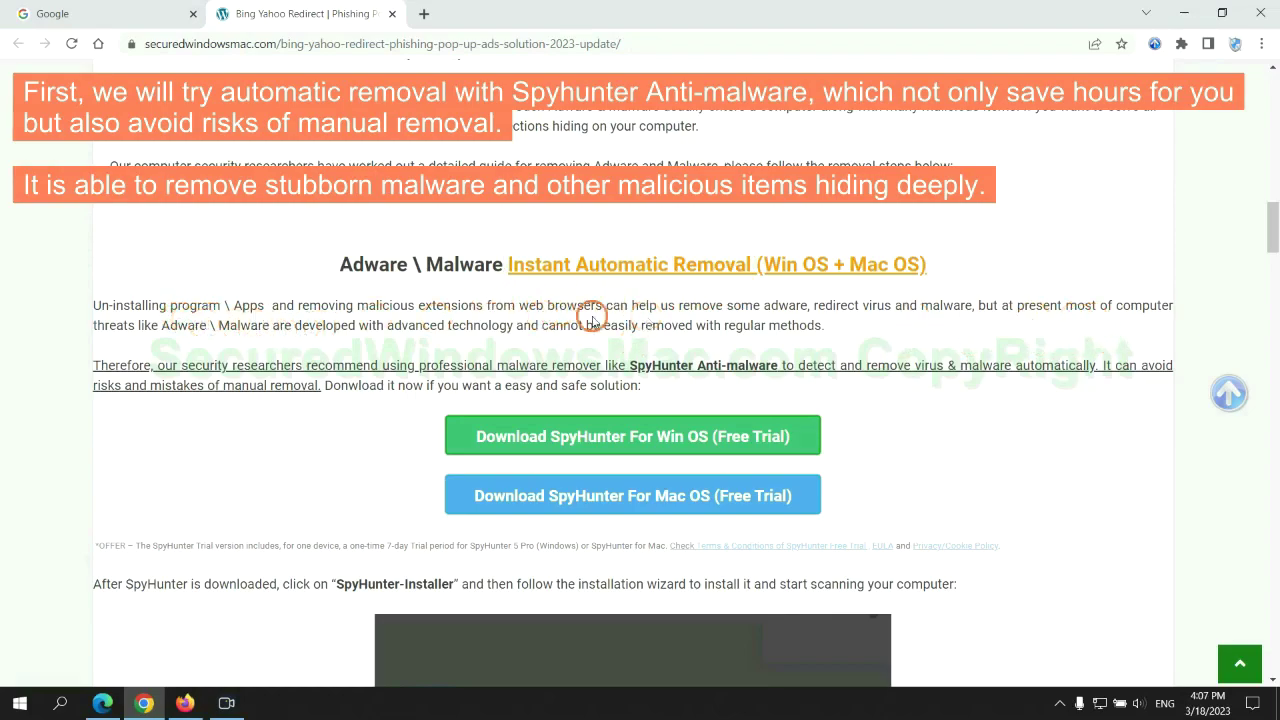
{"action": "scroll", "coordinate": [634, 355], "scroll_direction": "down", "scroll_amount": 1}
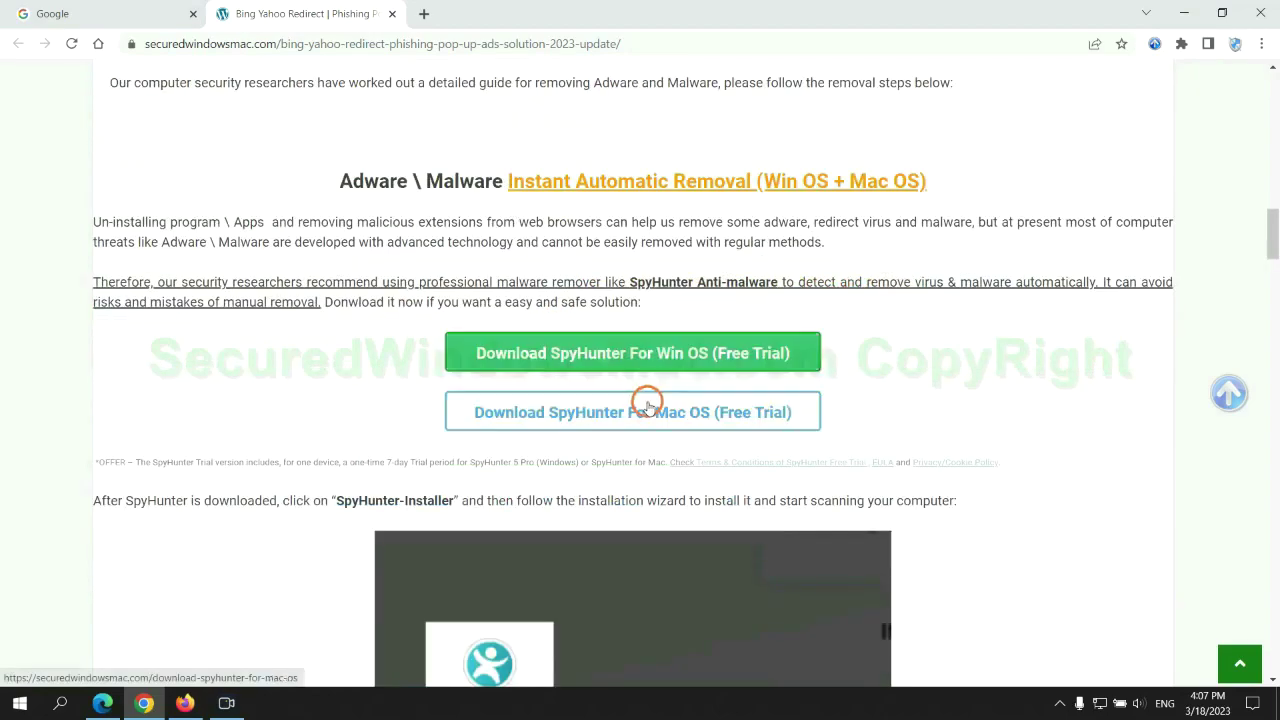
{"action": "scroll", "coordinate": [647, 404], "scroll_direction": "down", "scroll_amount": 1}
{"action": "scroll", "coordinate": [634, 380], "scroll_direction": "down", "scroll_amount": 1}
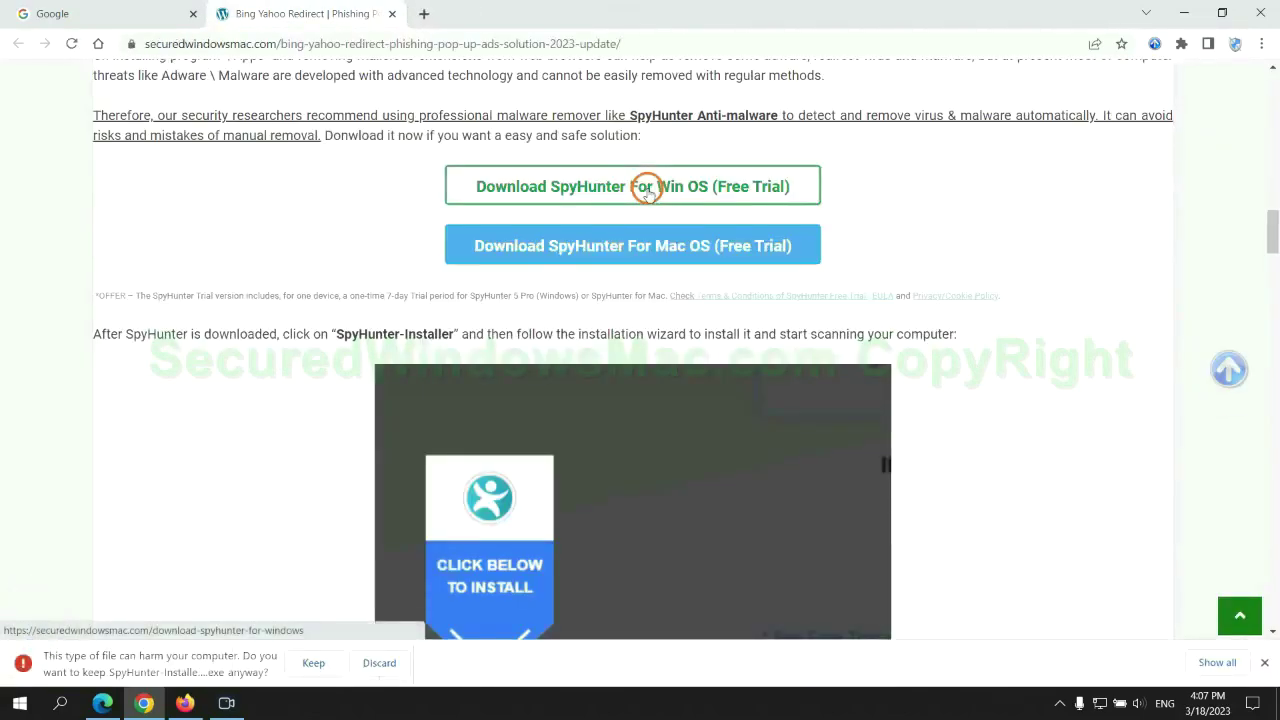
{"action": "left_click", "coordinate": [311, 664]}
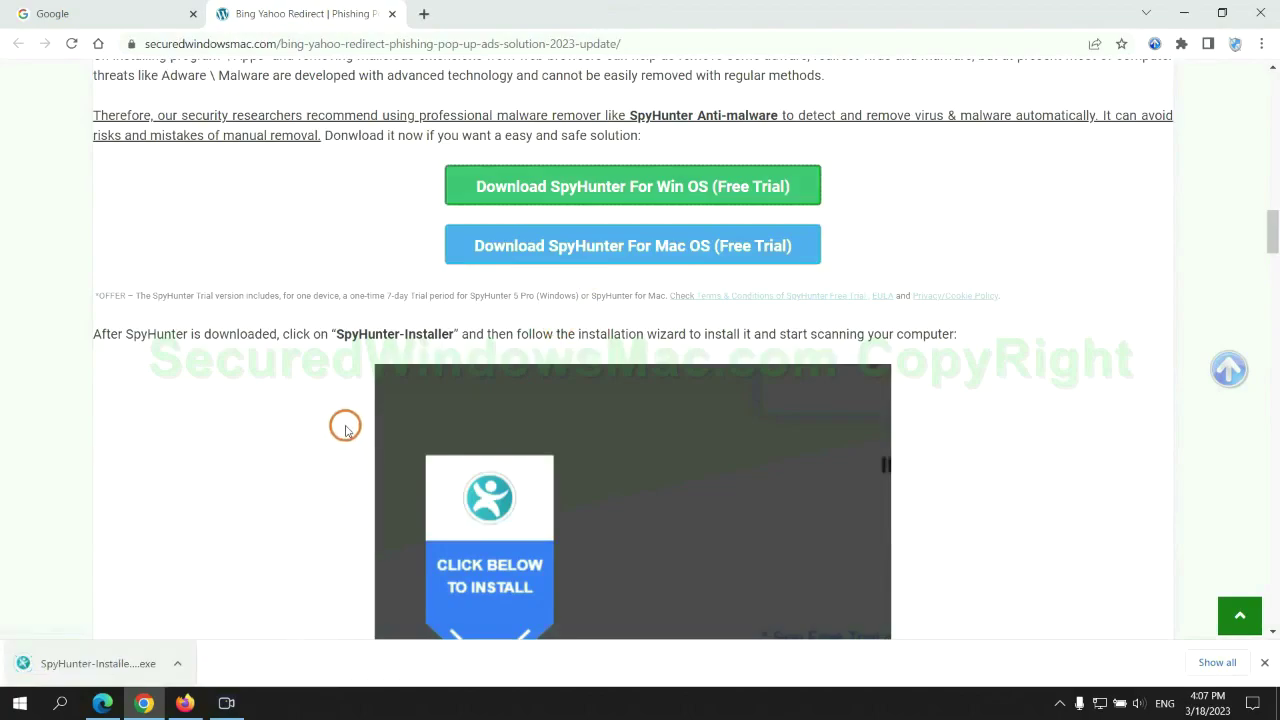
- Launch SpyHunter-Installer.exe, continue, and accept the EULA and Privacy Policy to install SpyHunter 5
{"action": "left_click", "coordinate": [122, 662]}
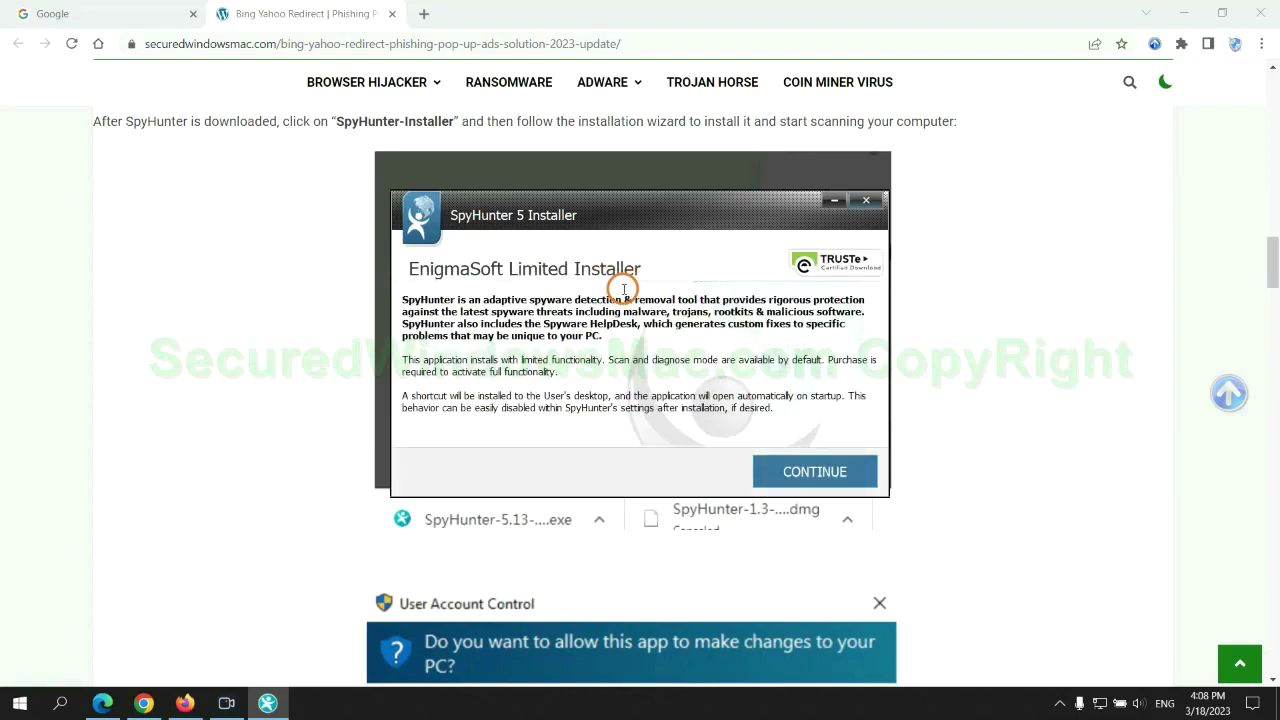
{"action": "left_click", "coordinate": [841, 468]}
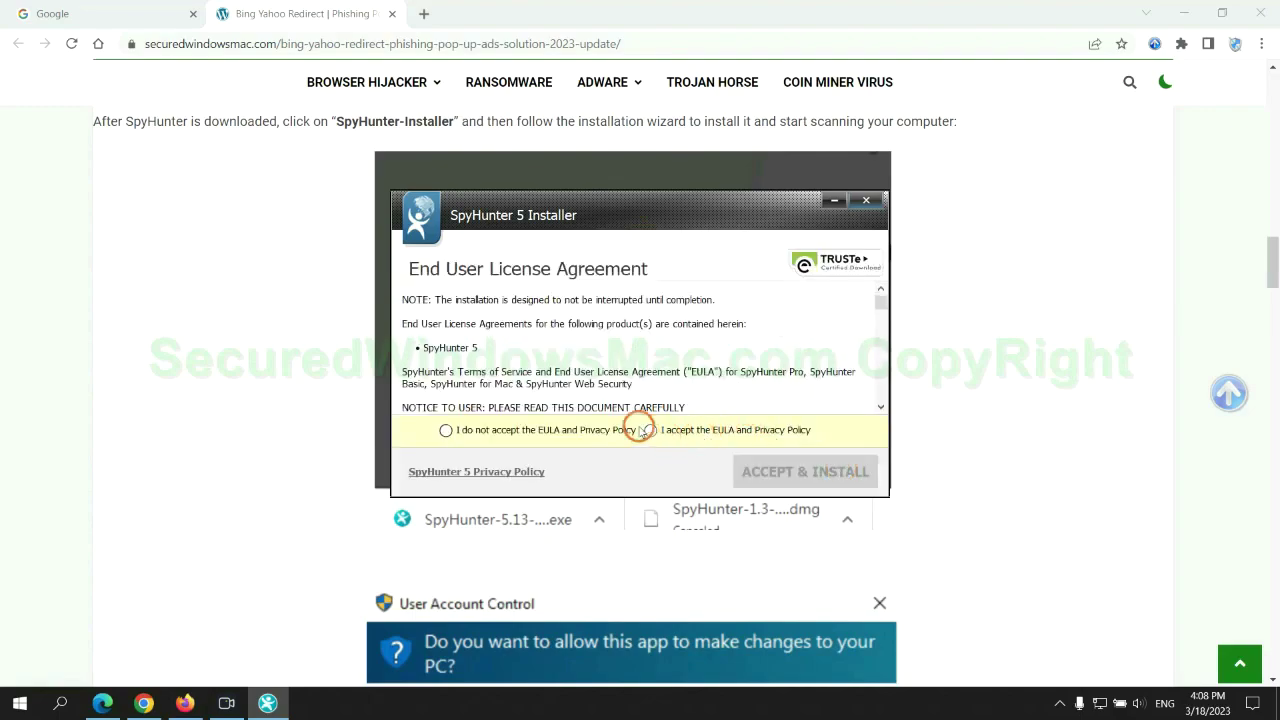
{"action": "left_click", "coordinate": [649, 430]}
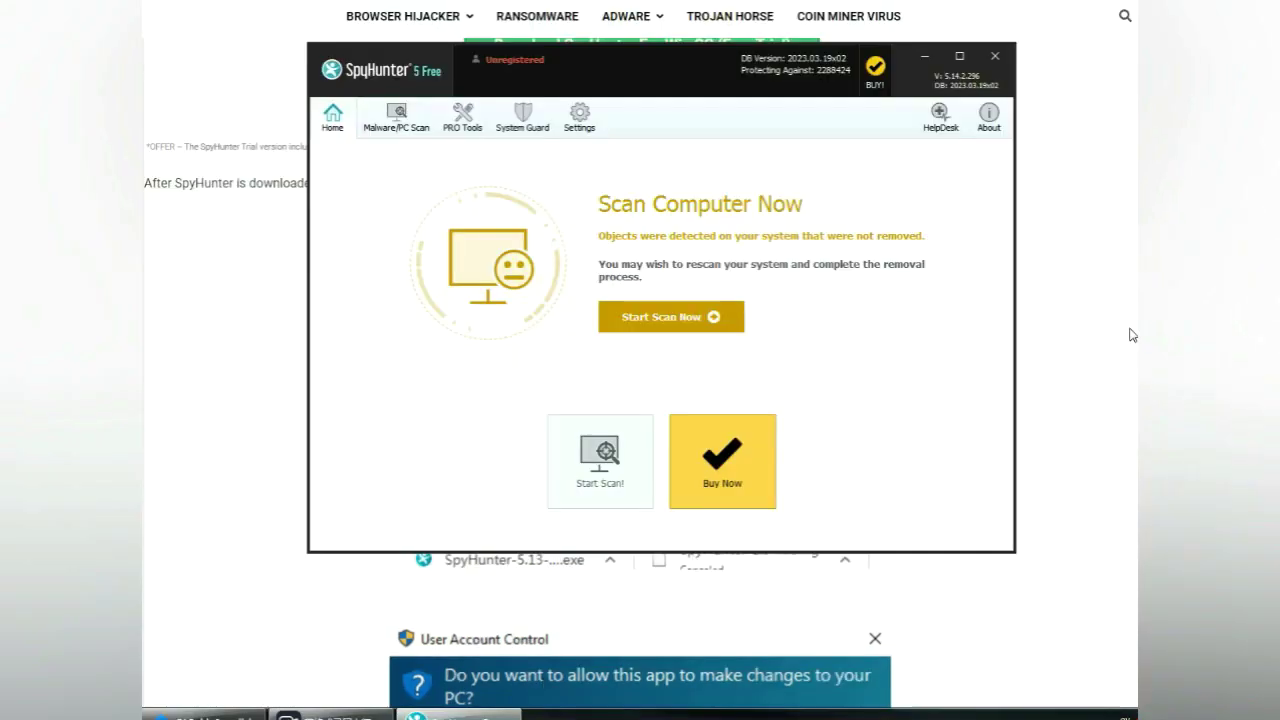
- Run a SpyHunter 5 scan, proceed past the results, and pick the FREE 7-day trial
{"action": "left_click", "coordinate": [700, 316]}
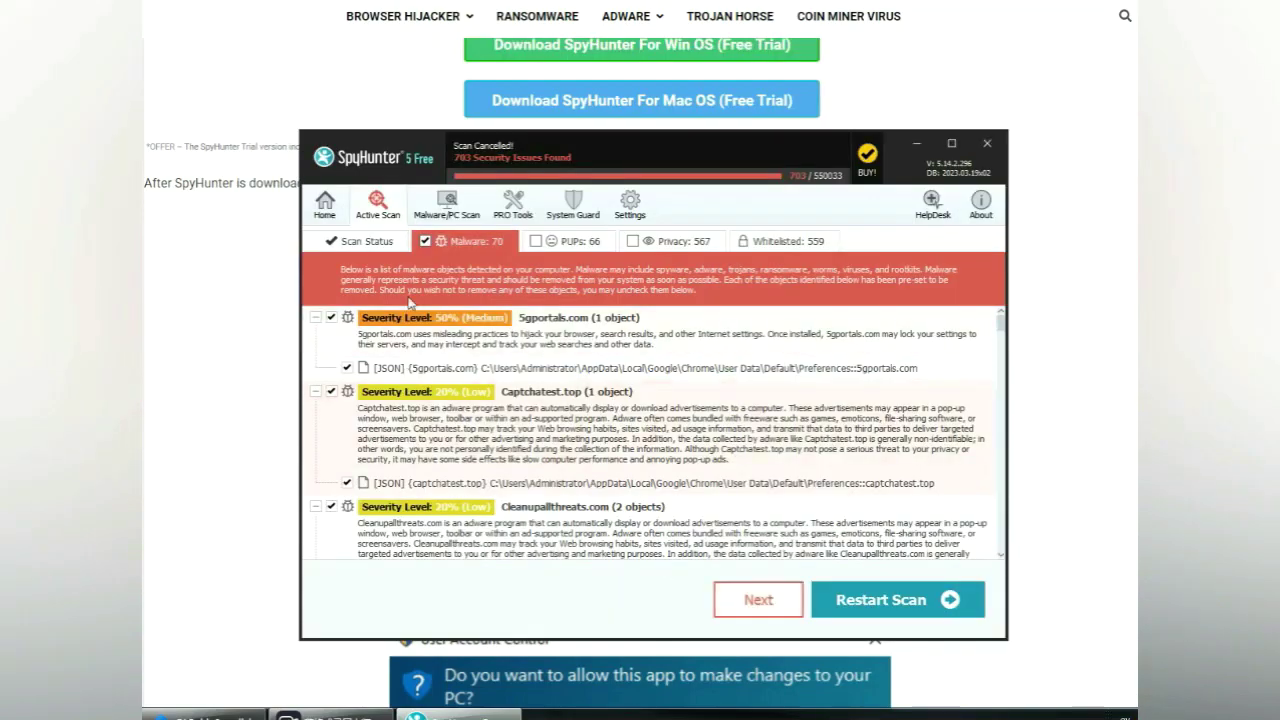
{"action": "left_click", "coordinate": [783, 606]}
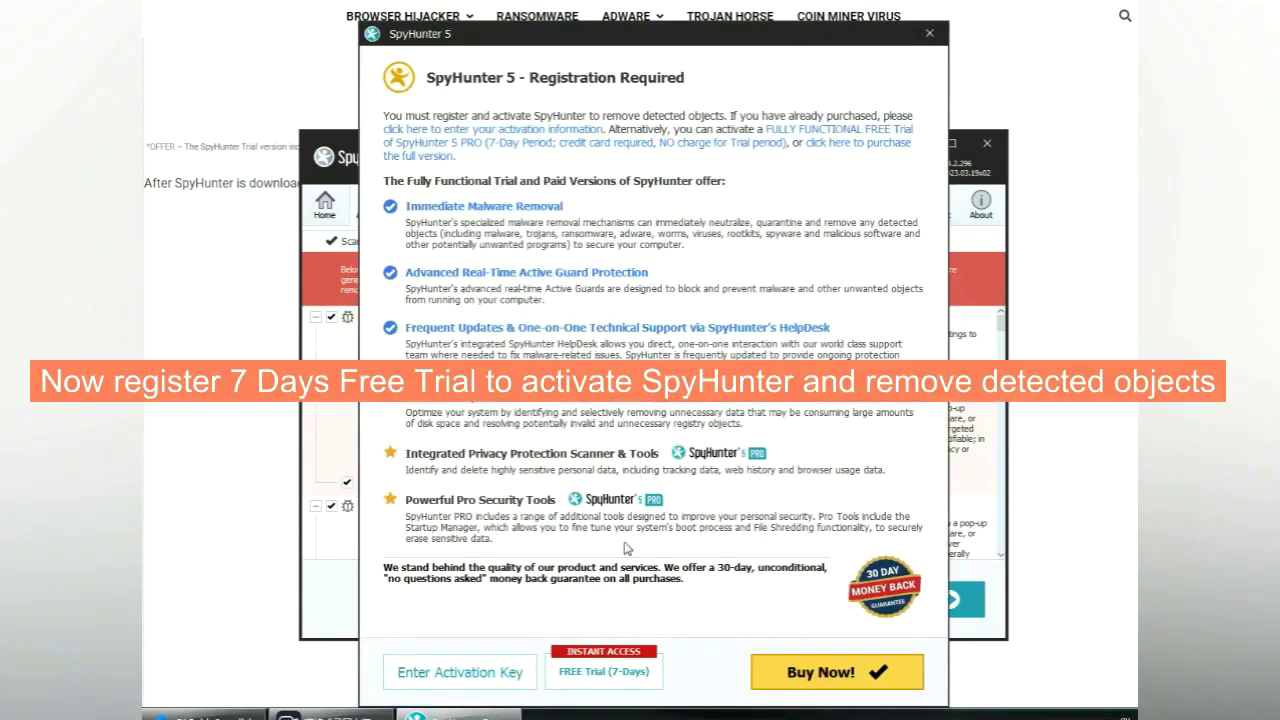
{"action": "left_click", "coordinate": [608, 673]}
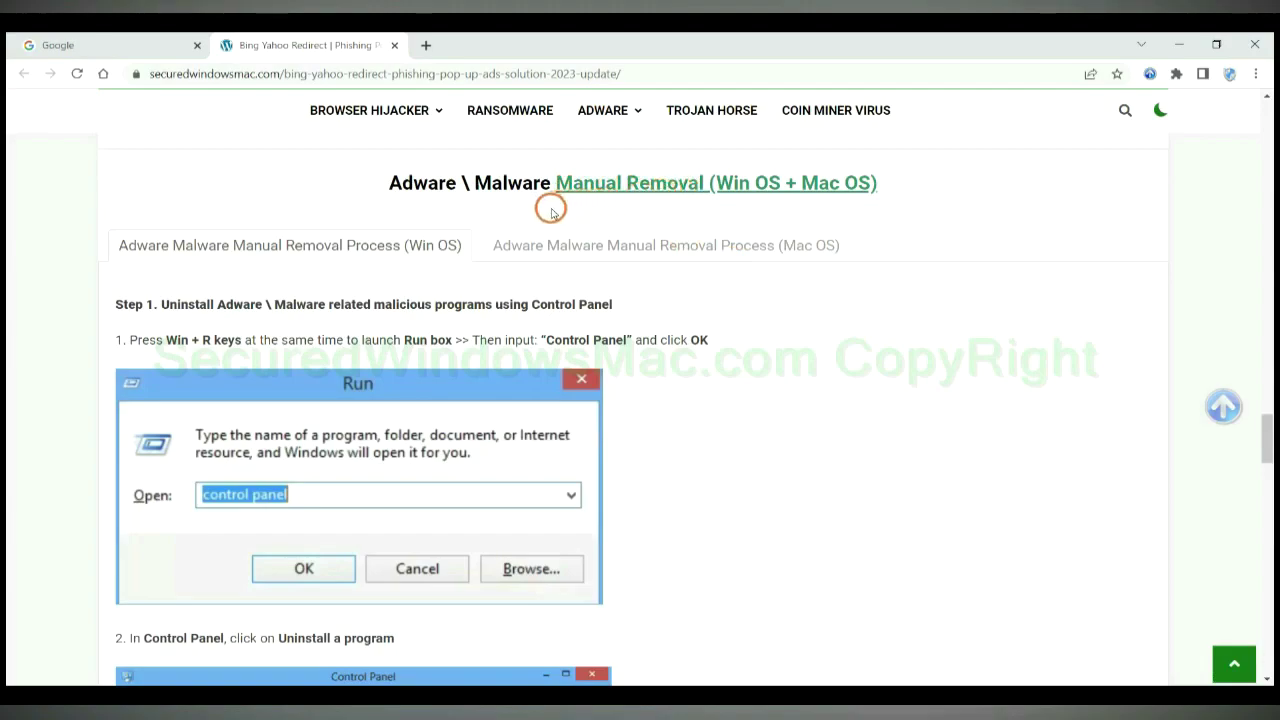
- Highlight the Win OS and Mac OS parts of the Manual Removal heading and view the Mac OS steps
{"action": "left_click_drag", "start_coordinate": [720, 185], "coordinate": [769, 185]}
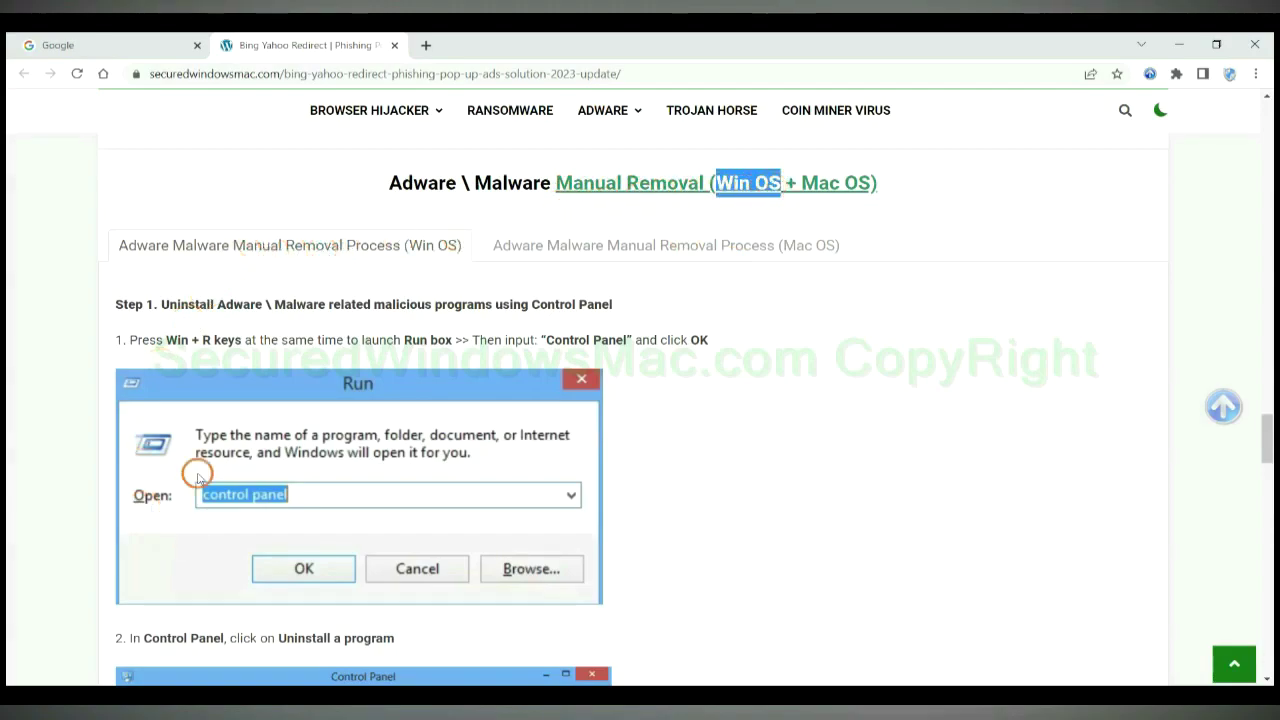
{"action": "left_click_drag", "start_coordinate": [800, 183], "coordinate": [870, 183]}
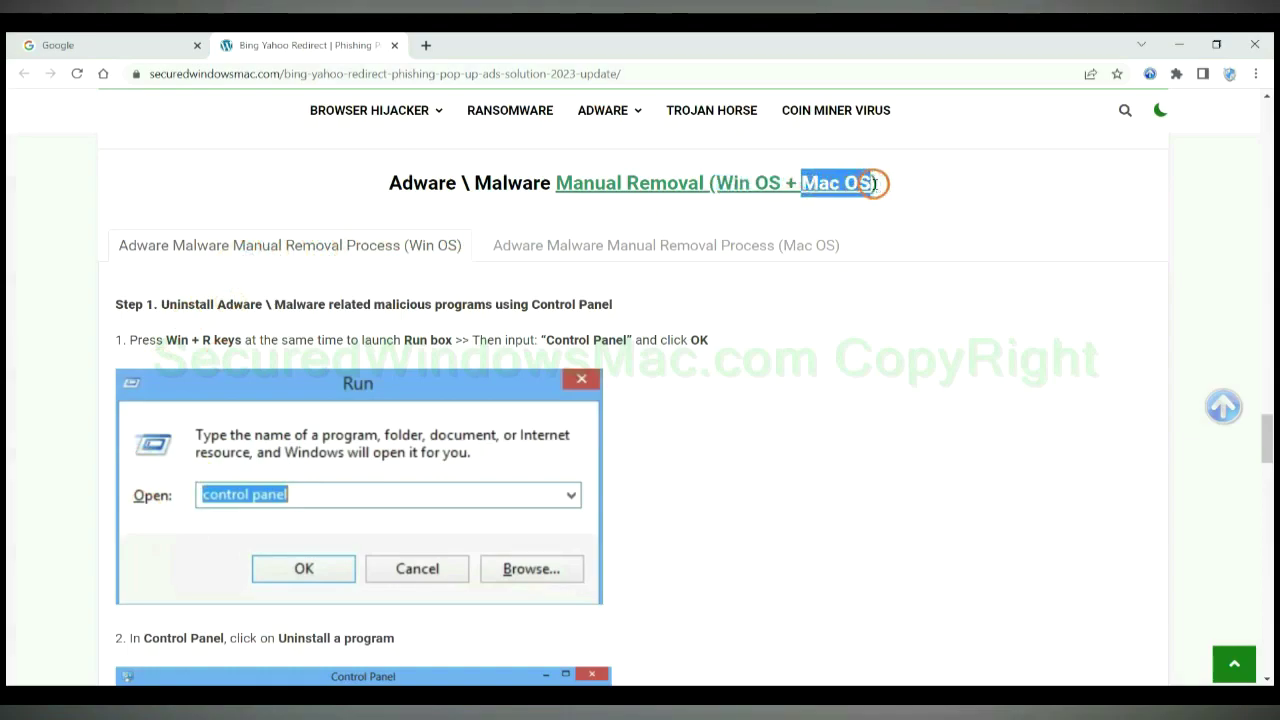
{"action": "left_click", "coordinate": [657, 243]}
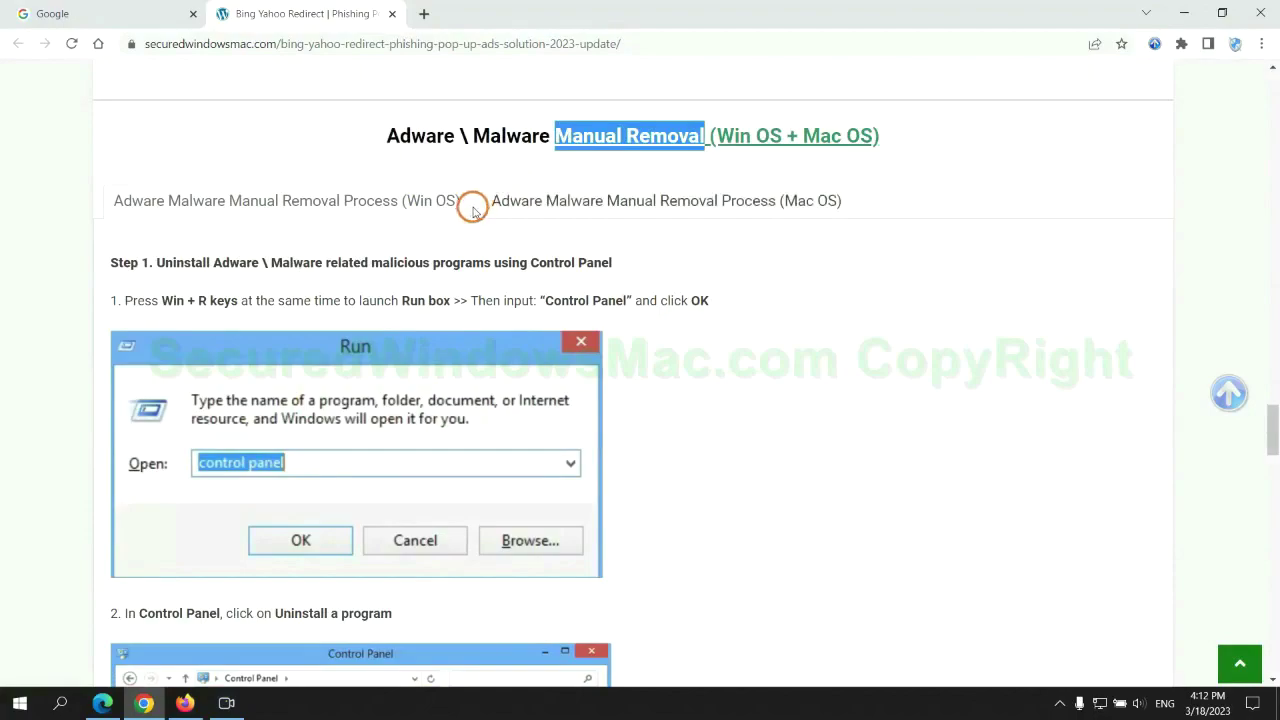
{"action": "scroll", "coordinate": [477, 350], "scroll_direction": "up", "scroll_amount": 2}
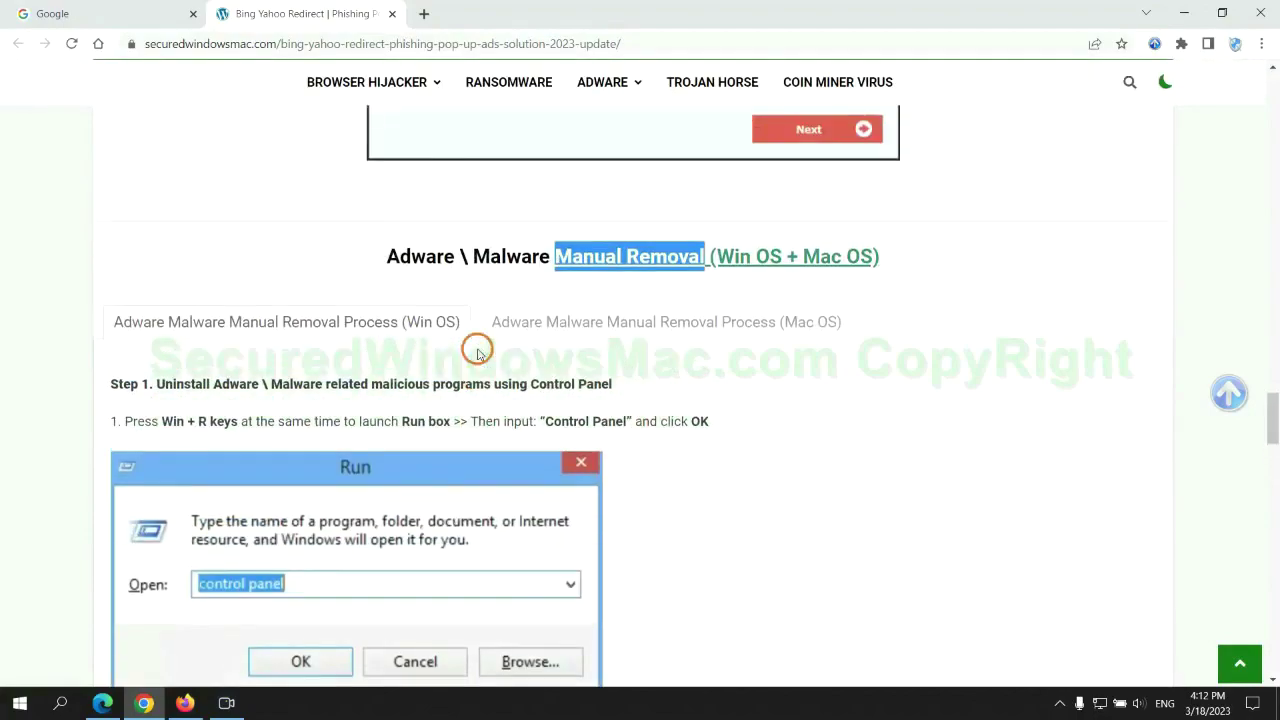
{"action": "scroll", "coordinate": [403, 331], "scroll_direction": "down", "scroll_amount": 2}
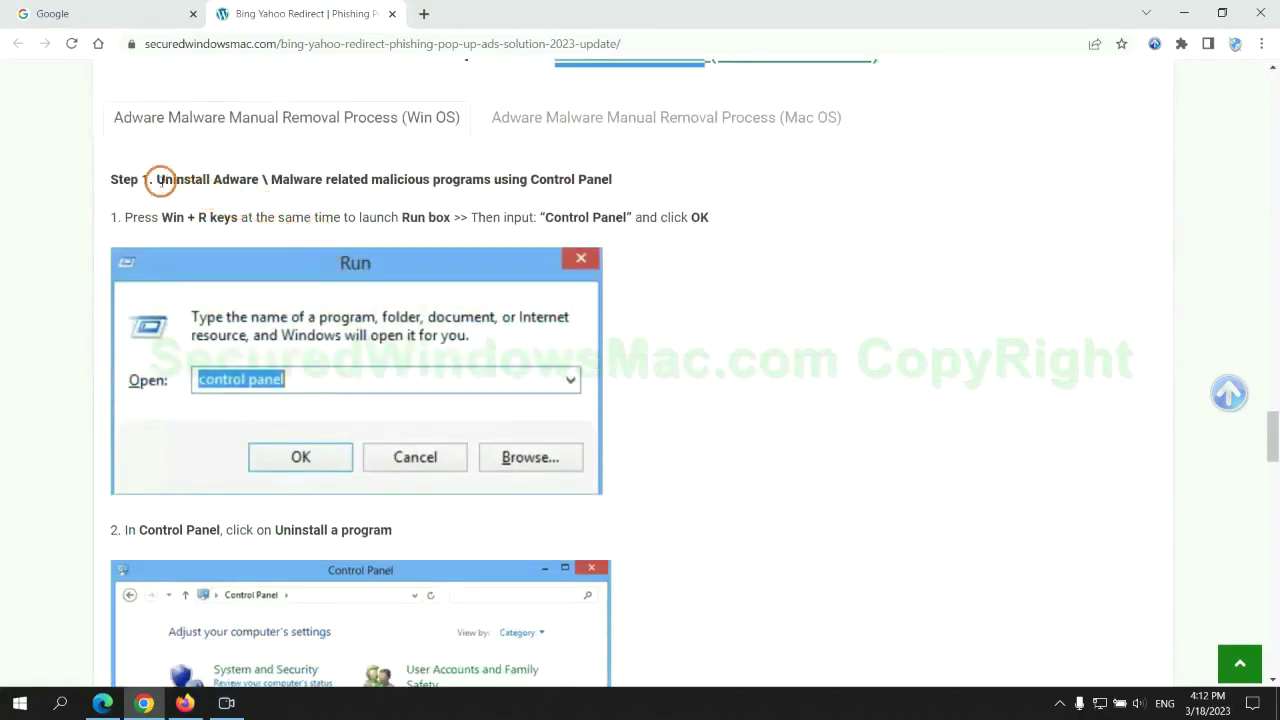
- Highlight the Win OS Step 1 uninstall instruction and scroll to Control Panel's Uninstall a program
{"action": "left_click_drag", "start_coordinate": [174, 184], "coordinate": [491, 184]}
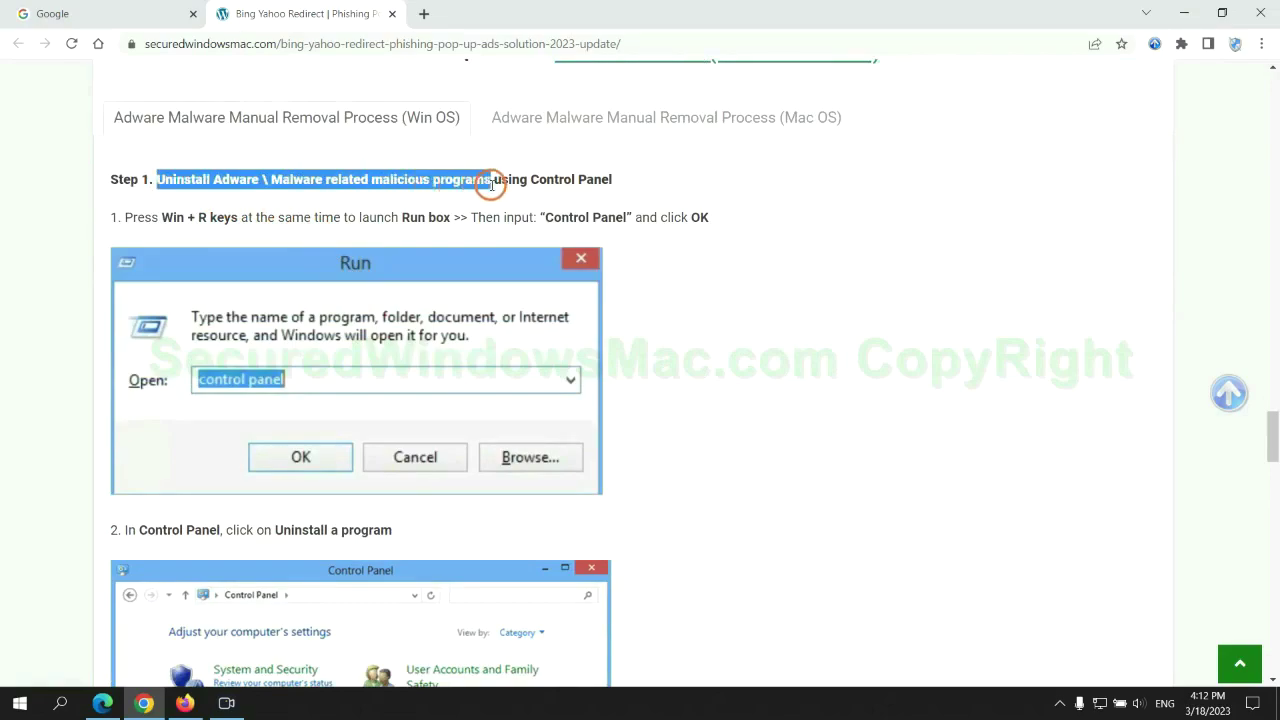
{"action": "left_click", "coordinate": [850, 261]}
{"action": "scroll", "coordinate": [800, 262], "scroll_direction": "down", "scroll_amount": 2}
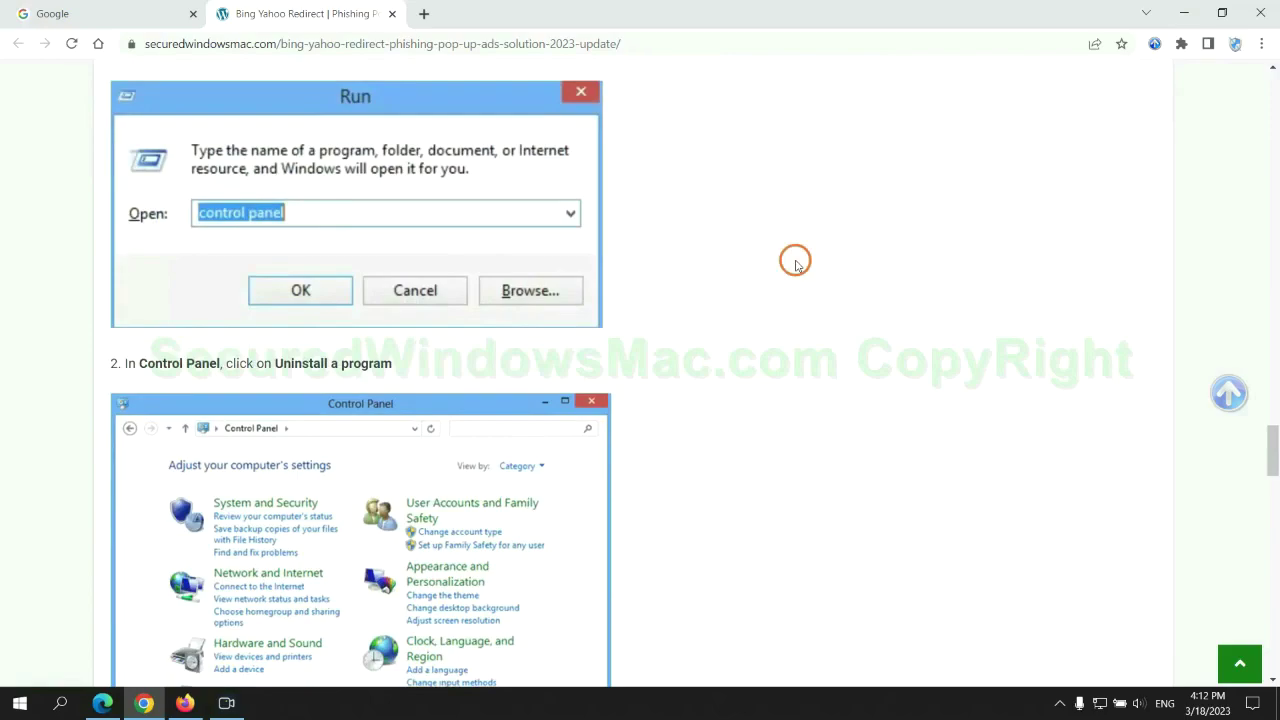
- Open Control Panel from the Run box with 'control panel'
{"action": "key", "text": "super+r"}
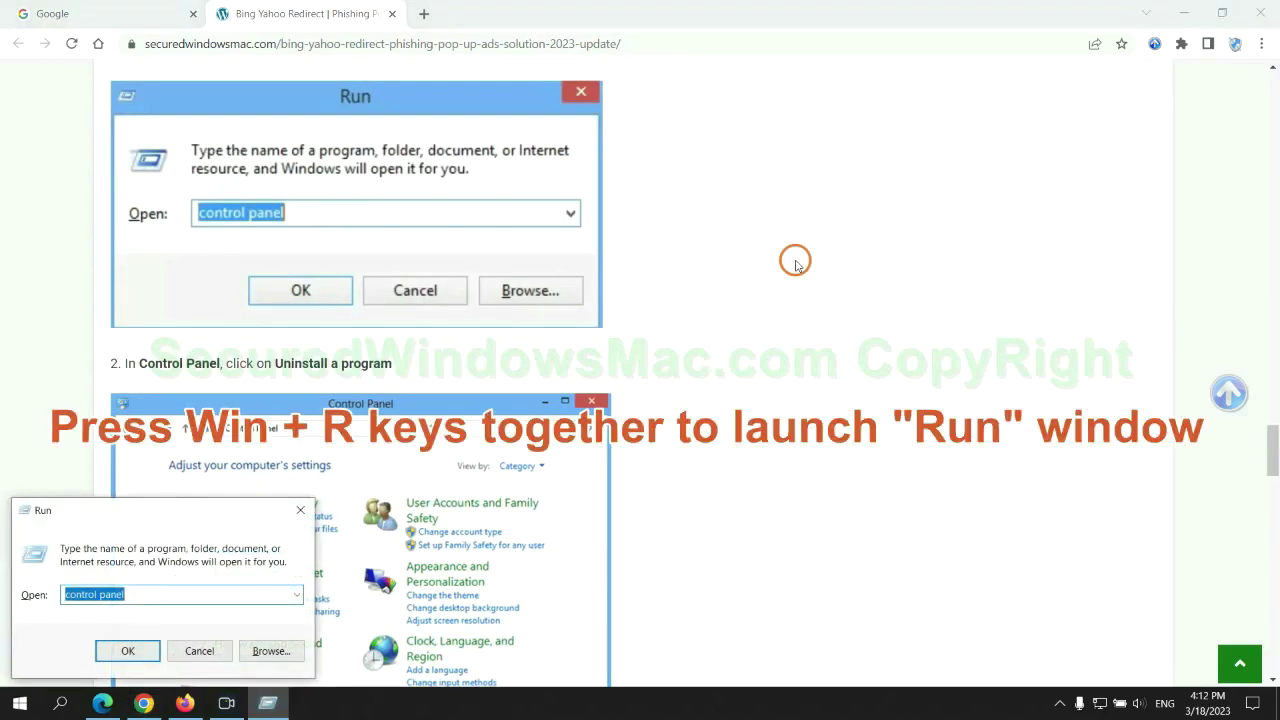
{"action": "type", "text": "control"}
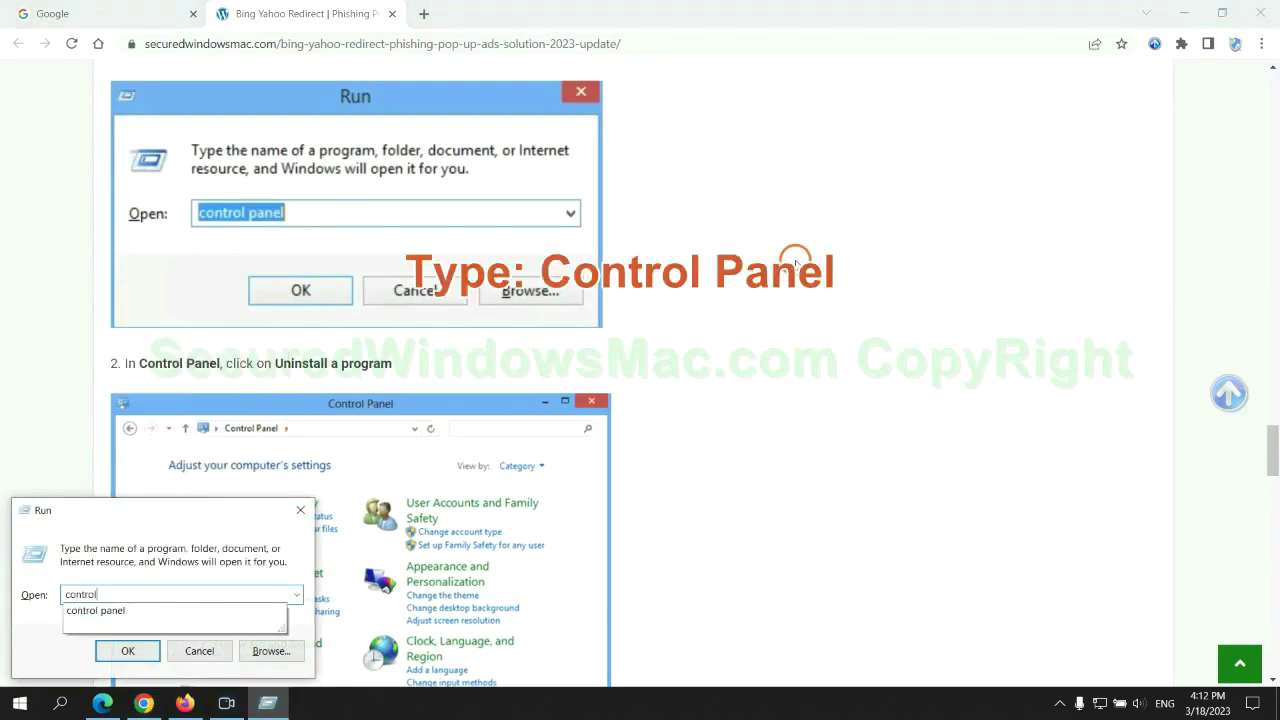
{"action": "type", "text": " panel"}
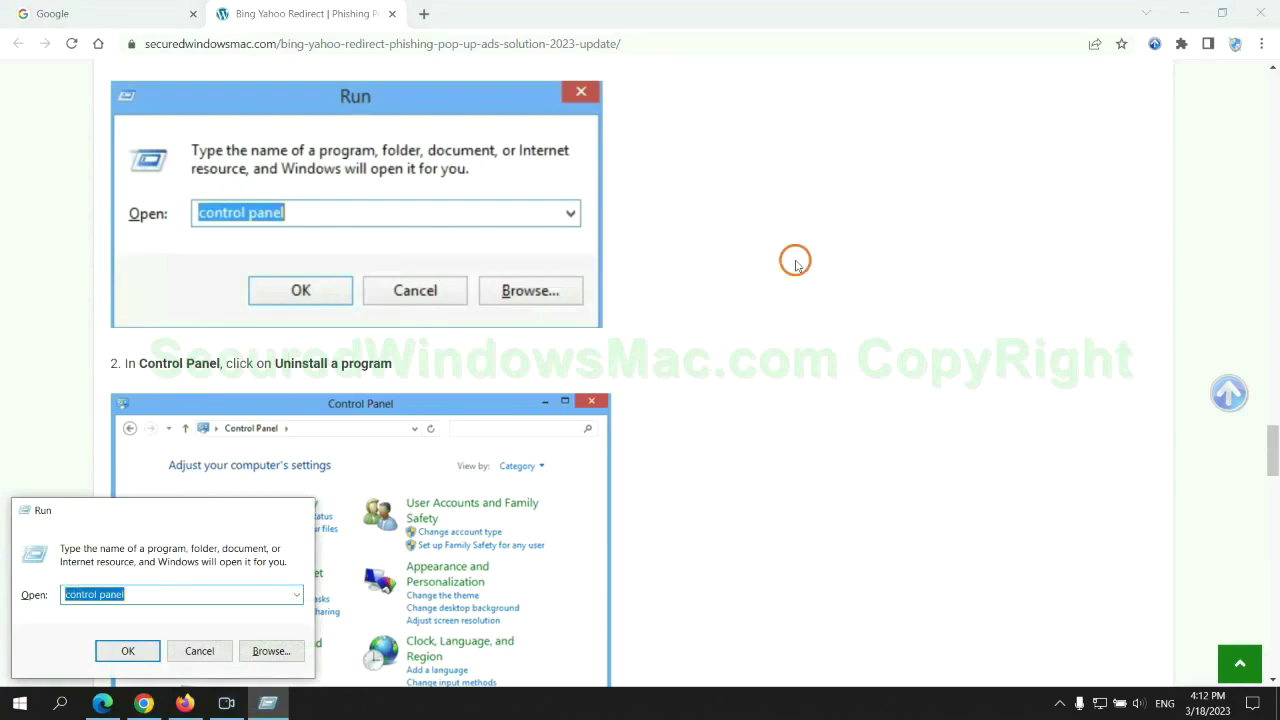
{"action": "key", "text": "Return"}
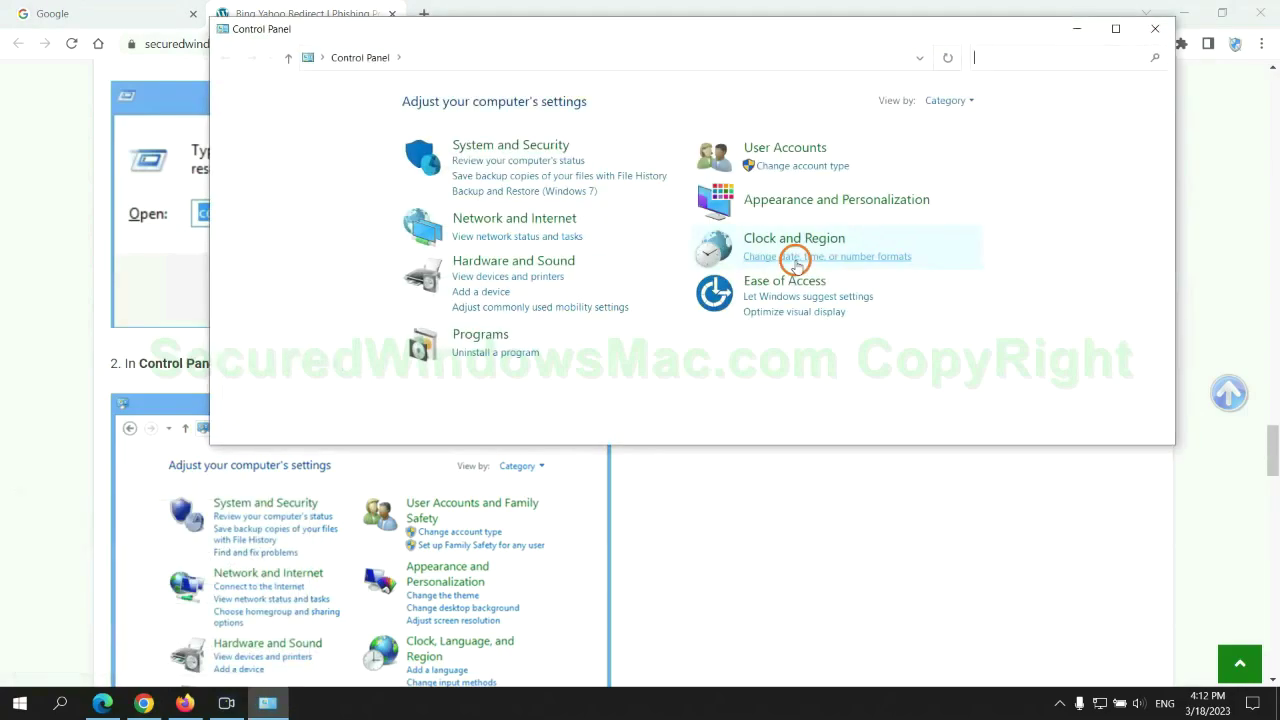
- Inspect installed programs, bring up Uninstall for Lantern, then close Programs and Features without removing anything
{"action": "left_click", "coordinate": [505, 352]}
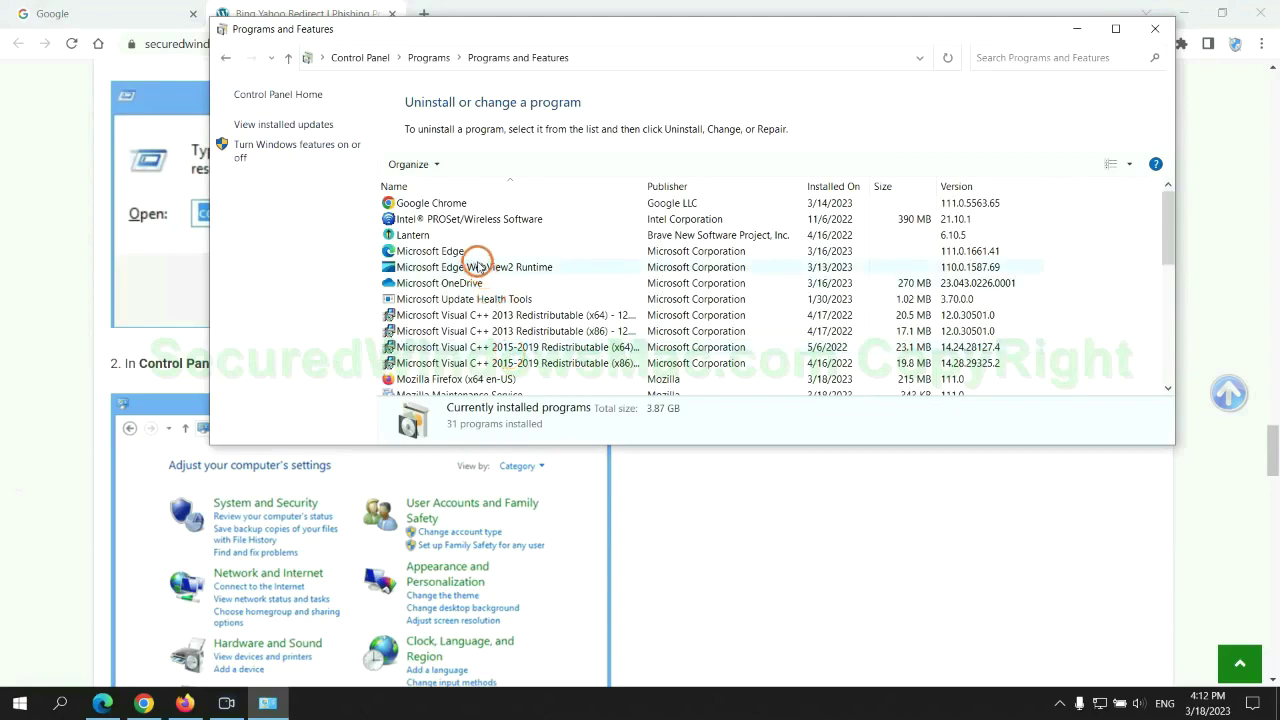
{"action": "left_click", "coordinate": [440, 238]}
{"action": "right_click", "coordinate": [447, 240]}
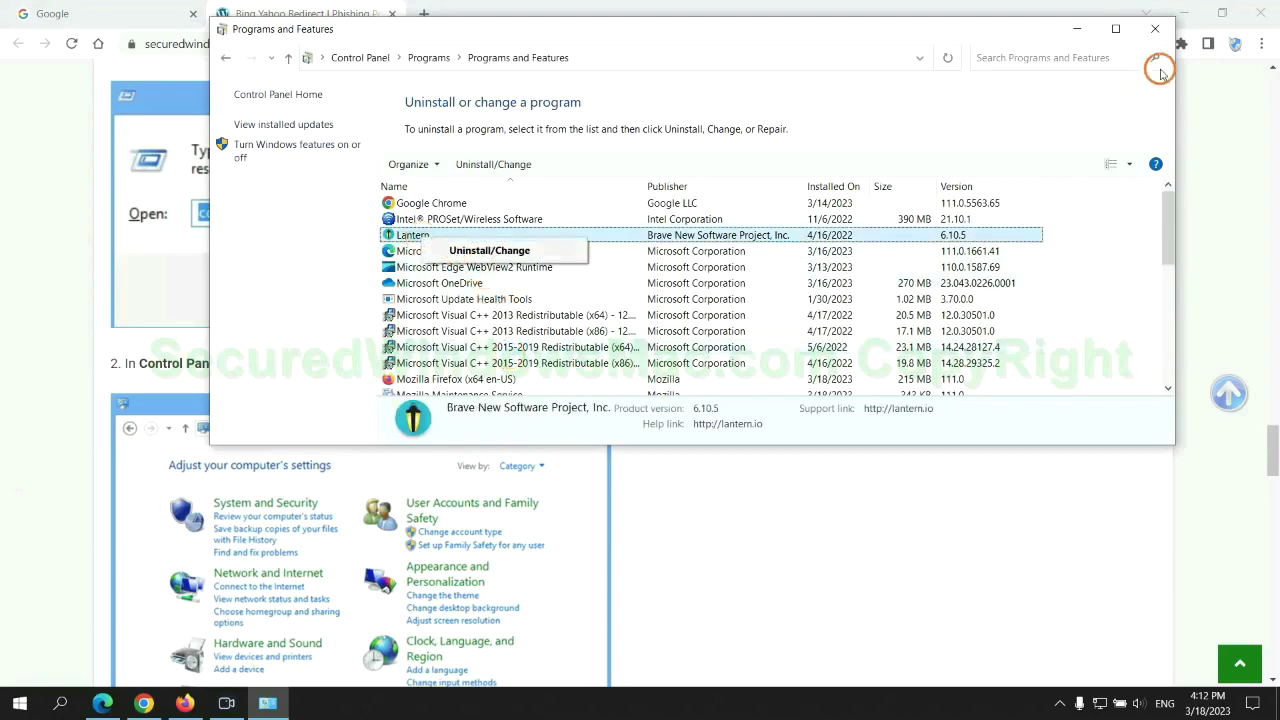
{"action": "left_click", "coordinate": [1154, 31]}
{"action": "left_click", "coordinate": [1155, 28]}
- Scroll the guide to Step 2 and highlight the words 'malicious extension'
{"action": "scroll", "coordinate": [376, 428], "scroll_direction": "down", "scroll_amount": 6}
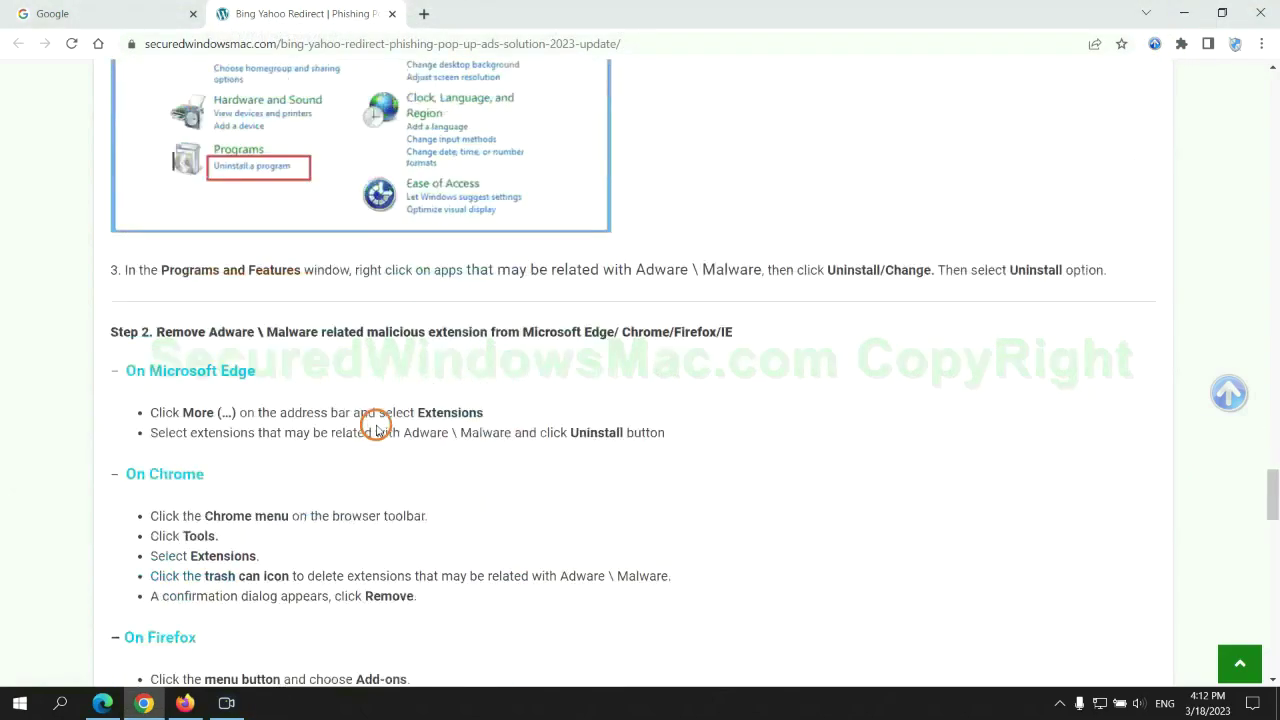
{"action": "left_click_drag", "start_coordinate": [362, 295], "coordinate": [494, 290]}
{"action": "left_click", "coordinate": [494, 291]}
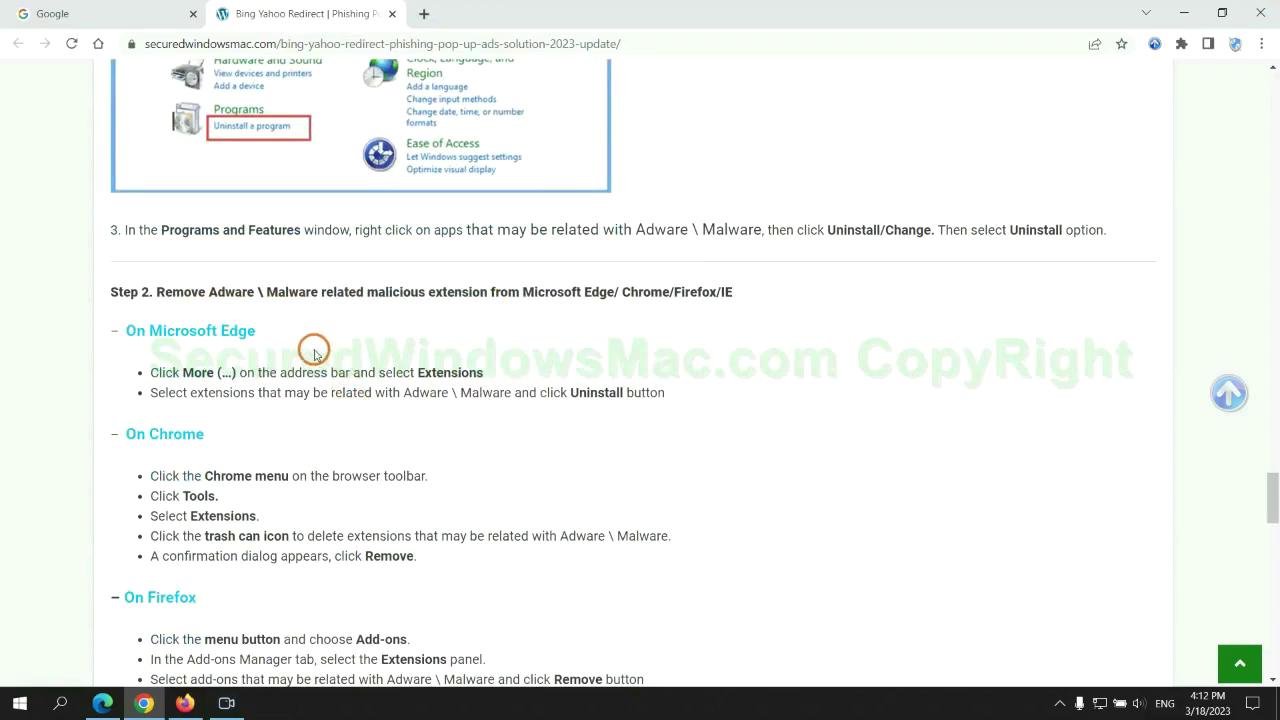
- Remove the McAfee WebAdvisor extension in Microsoft Edge and close the extensions page
{"action": "left_click", "coordinate": [106, 699]}
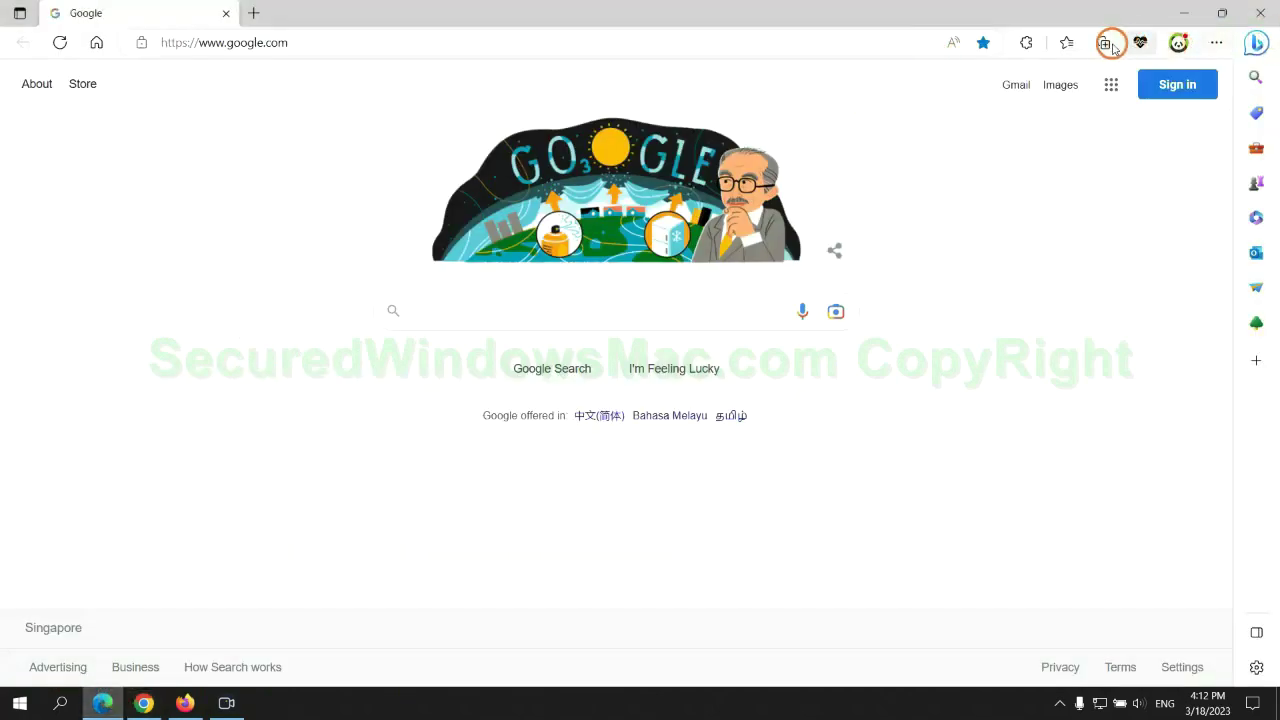
{"action": "left_click", "coordinate": [1060, 46]}
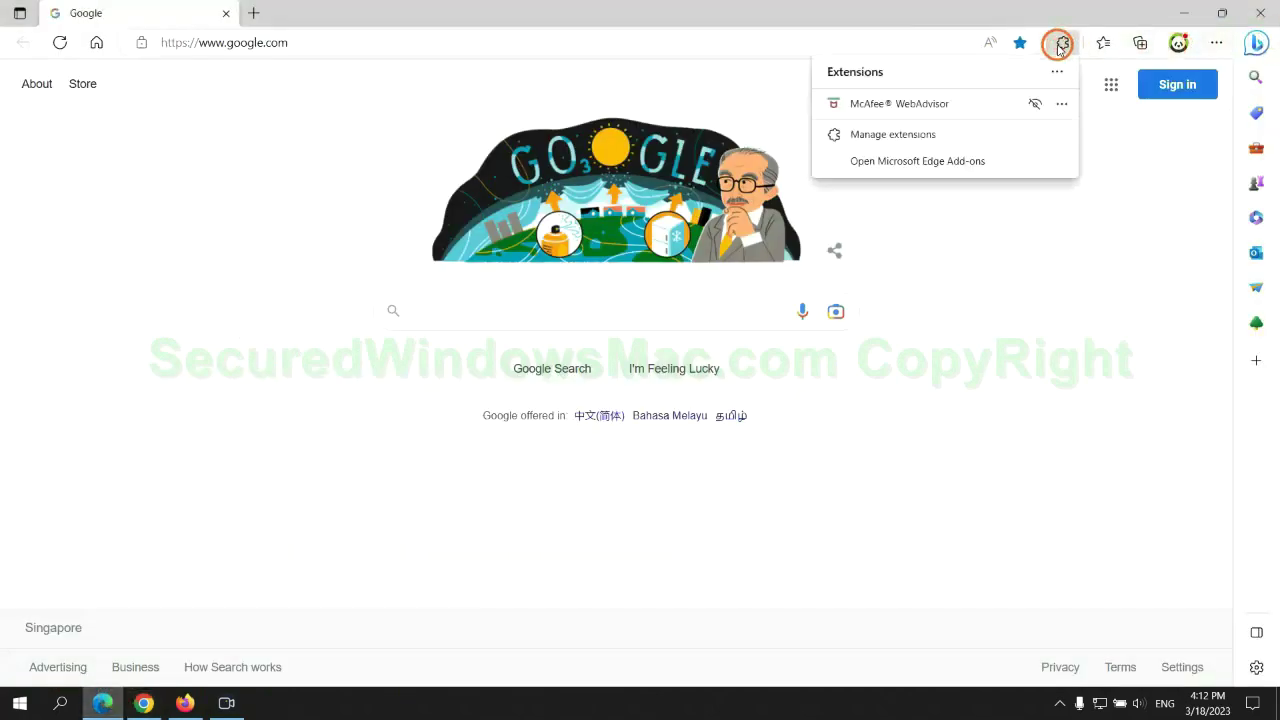
{"action": "left_click", "coordinate": [887, 134]}
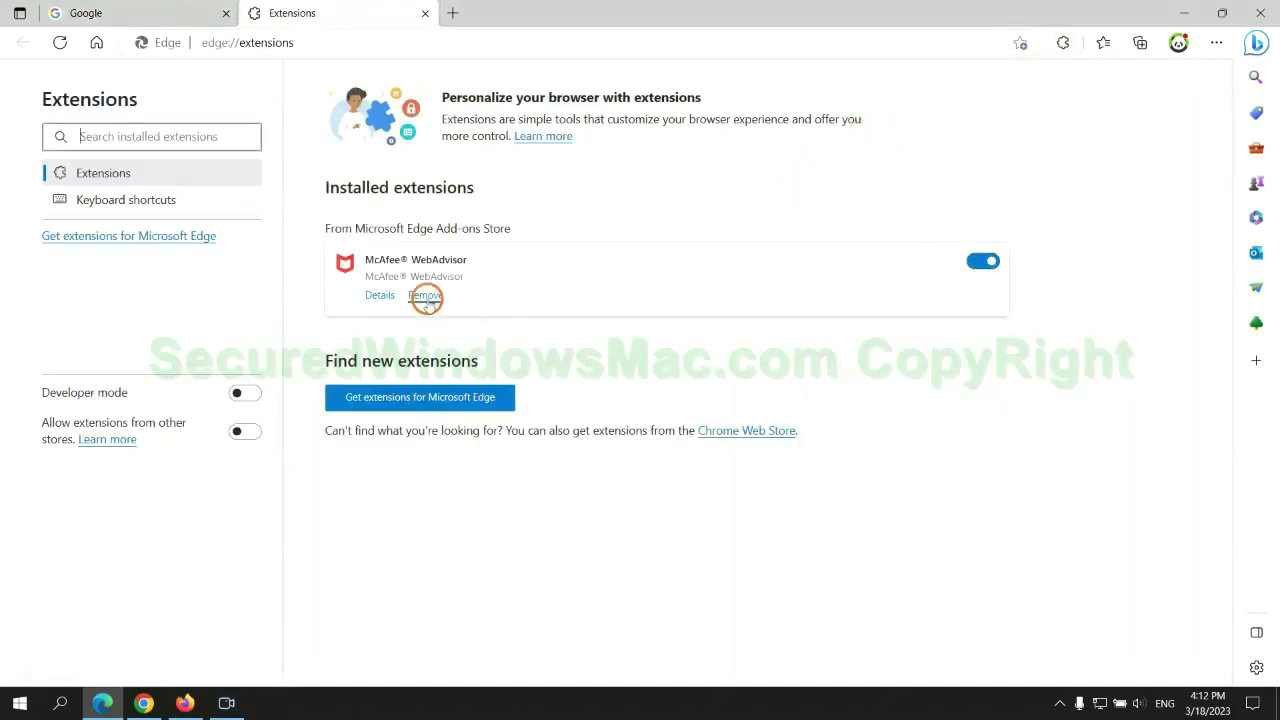
{"action": "left_click", "coordinate": [425, 295]}
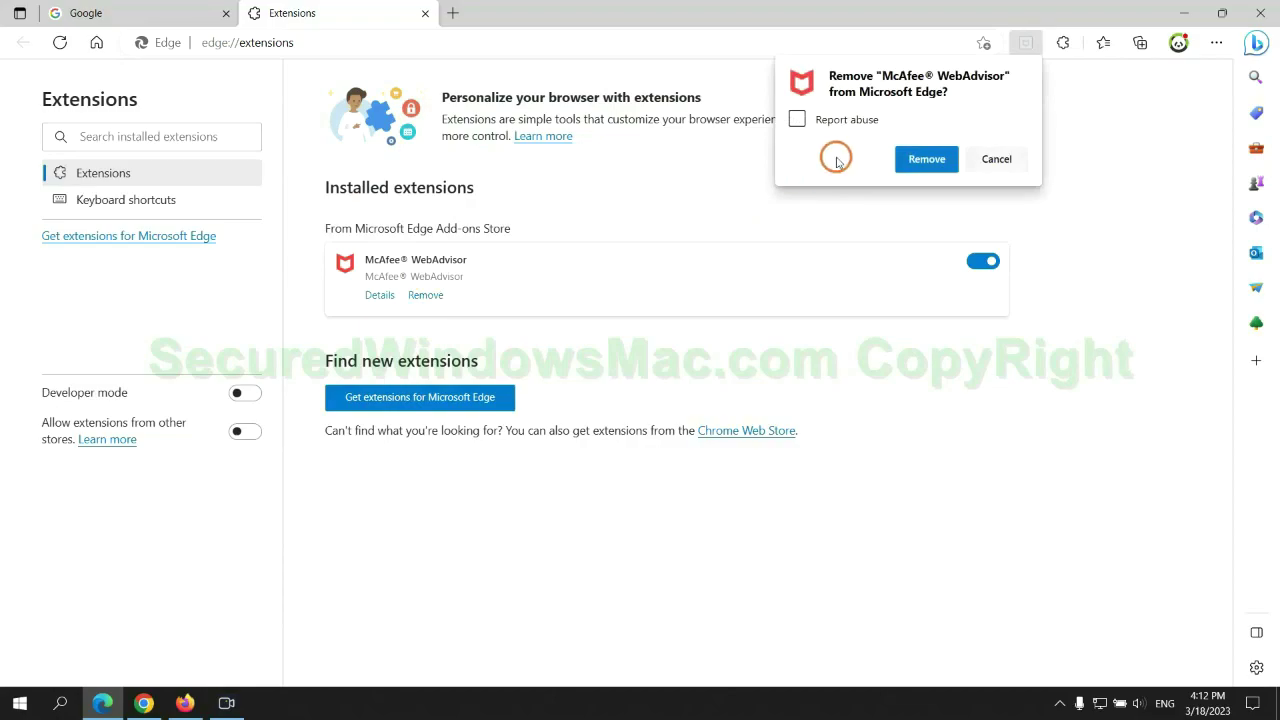
{"action": "left_click", "coordinate": [920, 160]}
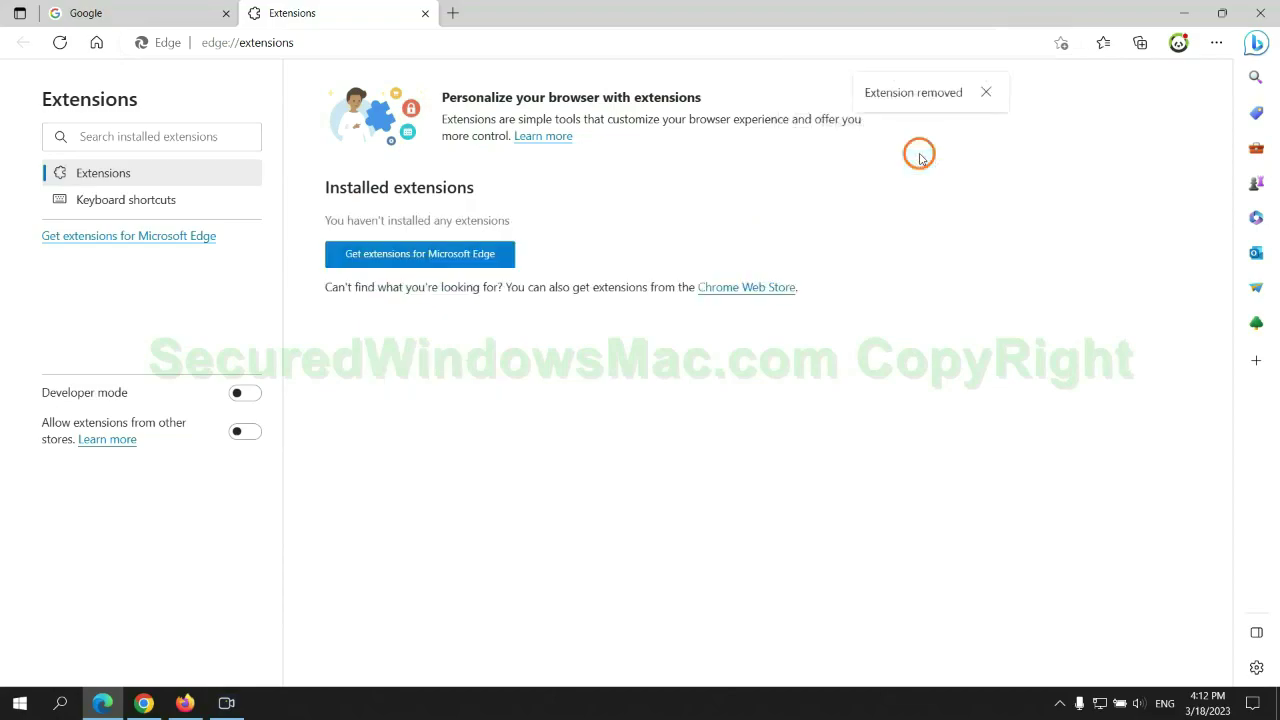
{"action": "left_click", "coordinate": [425, 14]}
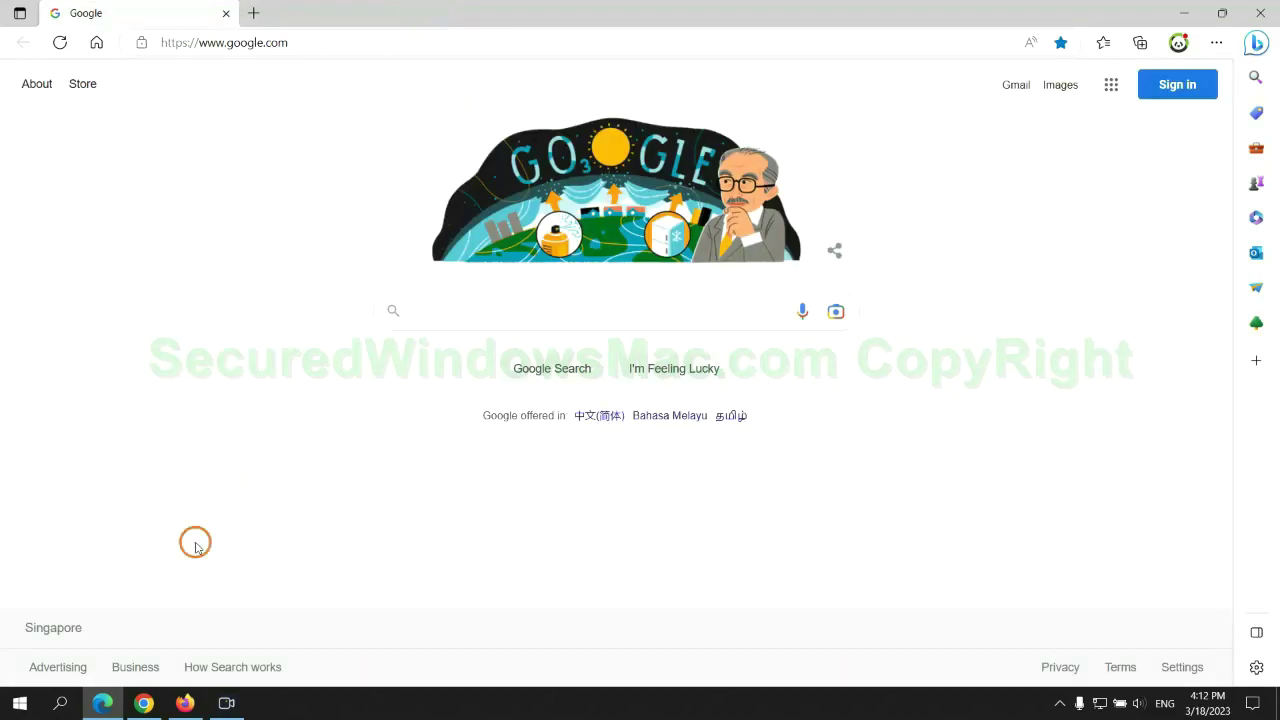
- Remove the Ecosia extension from Chrome's extensions page and close its uninstall feedback tab
{"action": "left_click", "coordinate": [156, 708]}
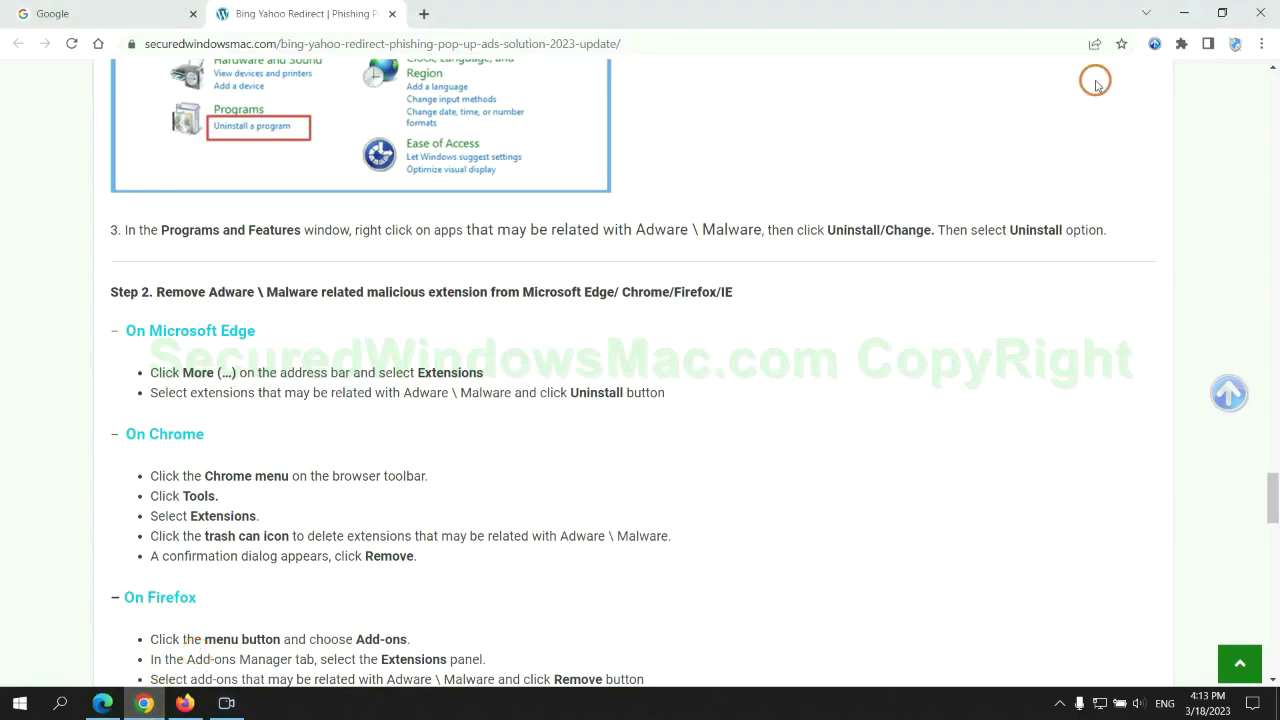
{"action": "left_click", "coordinate": [1181, 44]}
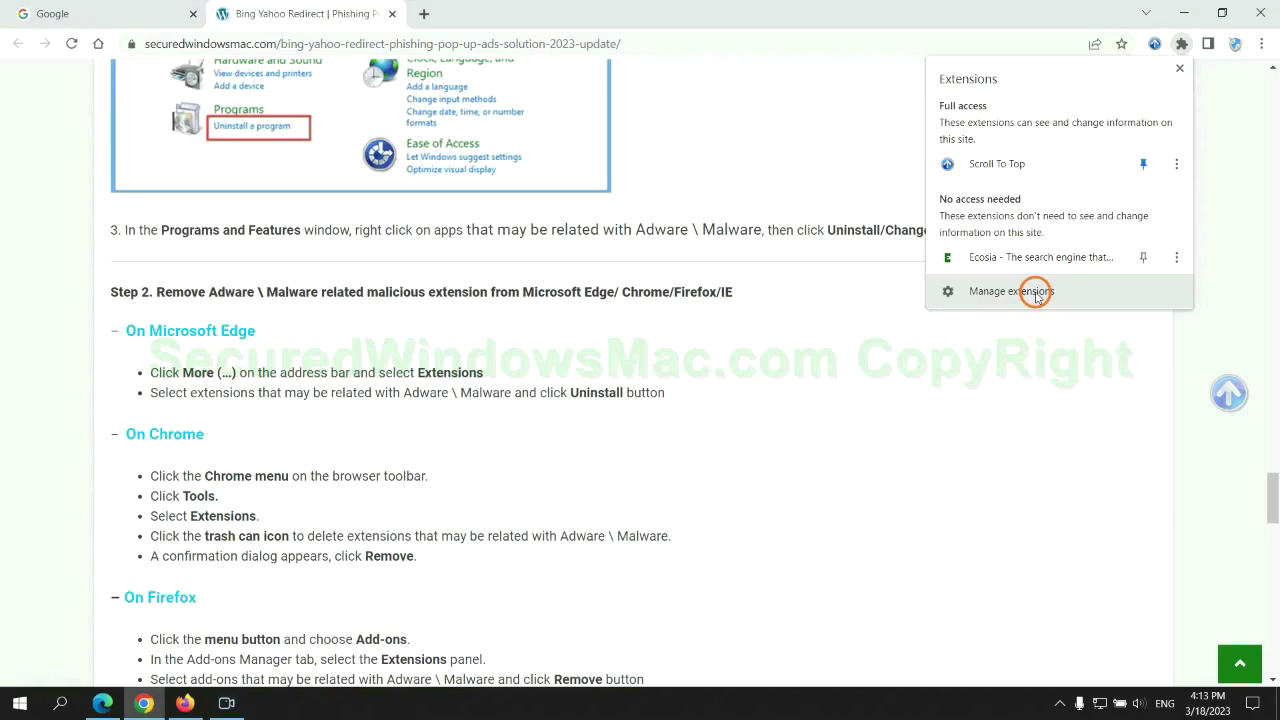
{"action": "left_click", "coordinate": [1043, 296]}
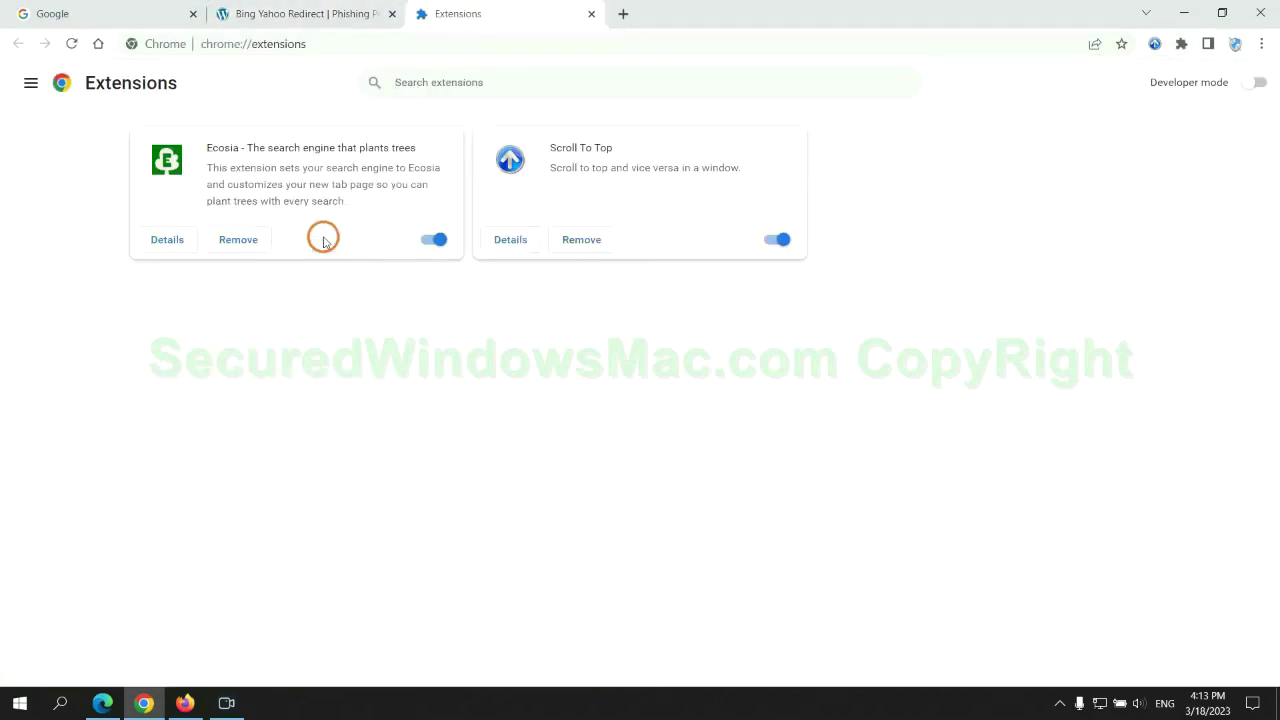
{"action": "left_click", "coordinate": [238, 239]}
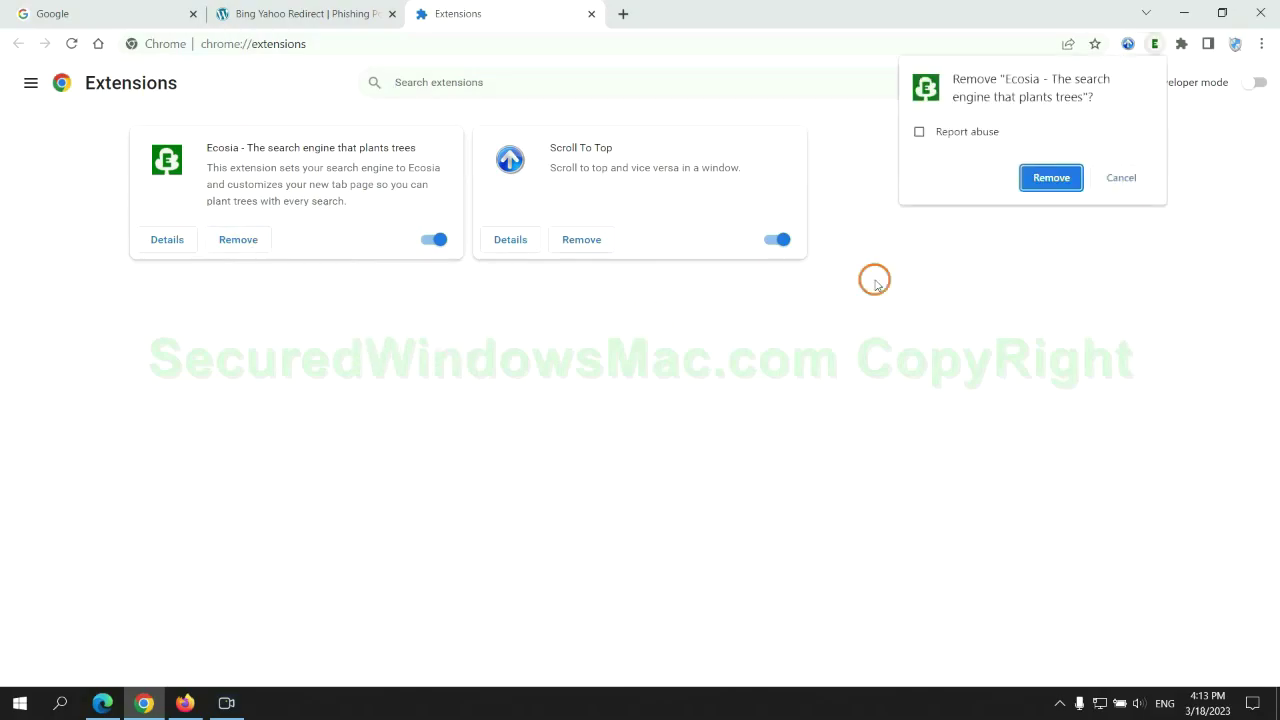
{"action": "left_click", "coordinate": [1050, 177]}
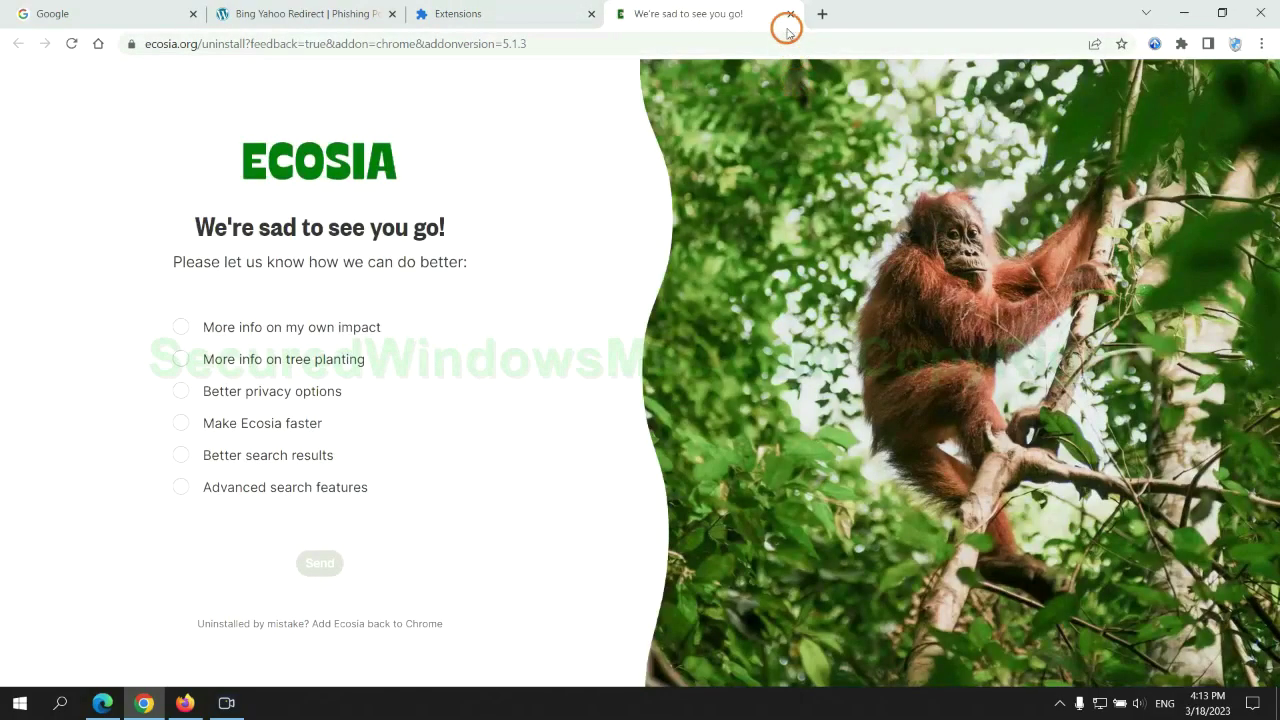
{"action": "left_click", "coordinate": [790, 13]}
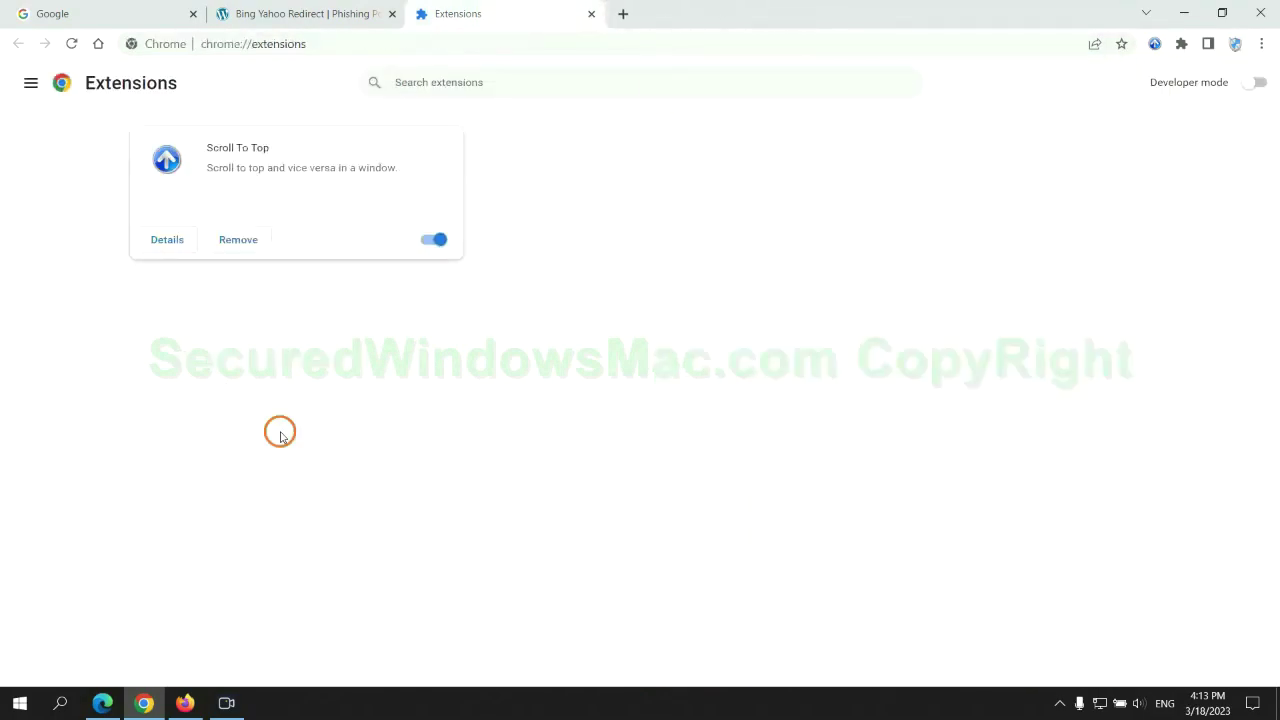
- Remove Enhancer for YouTube™ from Firefox's add-ons manager, then return to the guide's registry step
{"action": "left_click", "coordinate": [184, 702]}
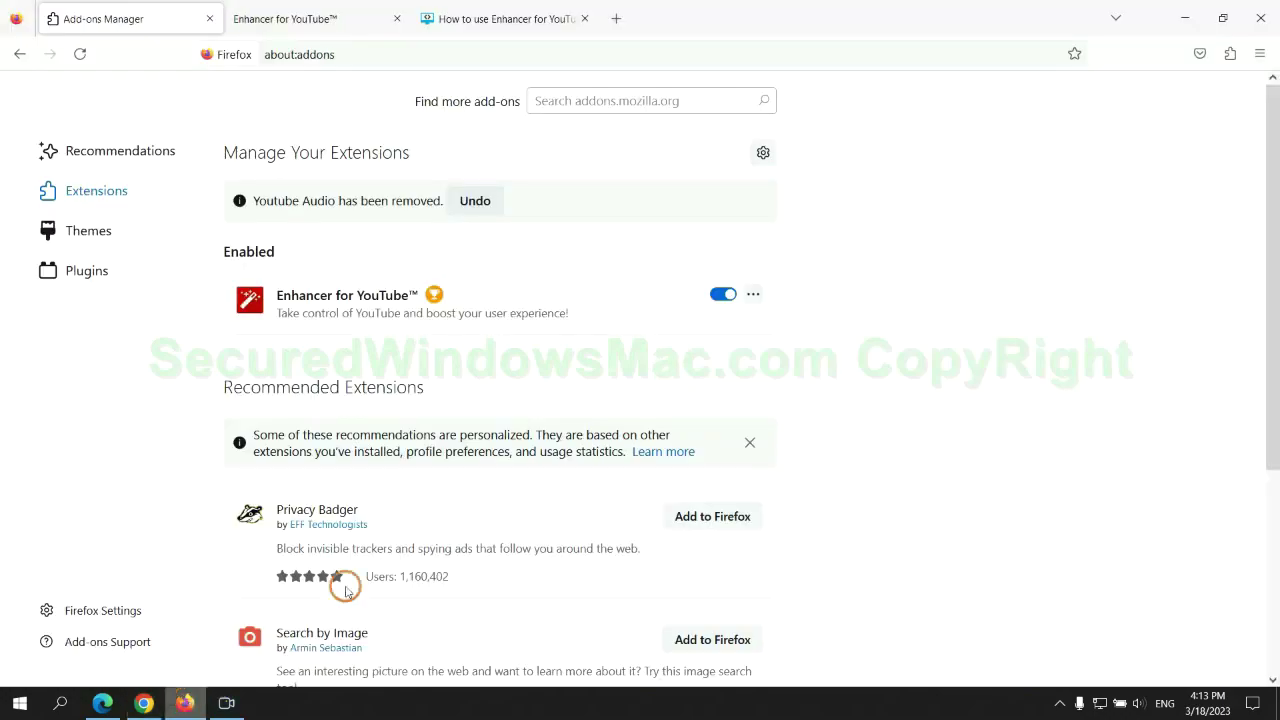
{"action": "left_click", "coordinate": [1229, 55]}
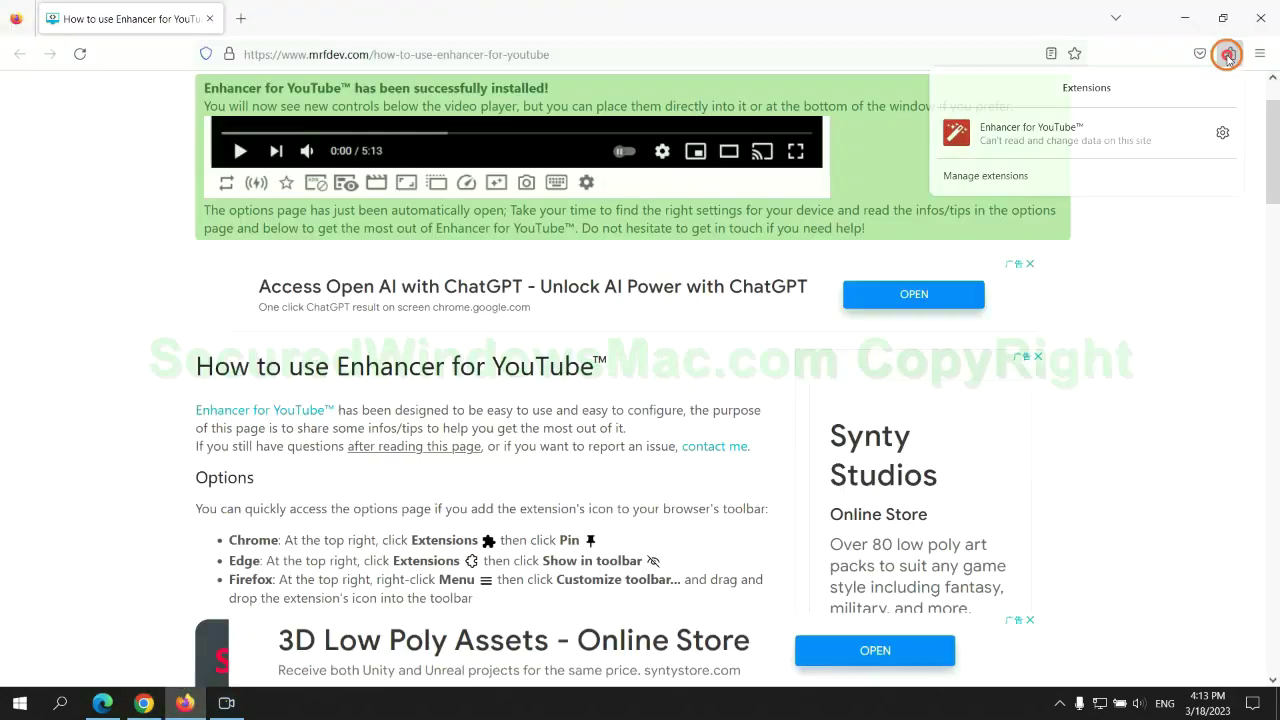
{"action": "left_click", "coordinate": [1103, 176]}
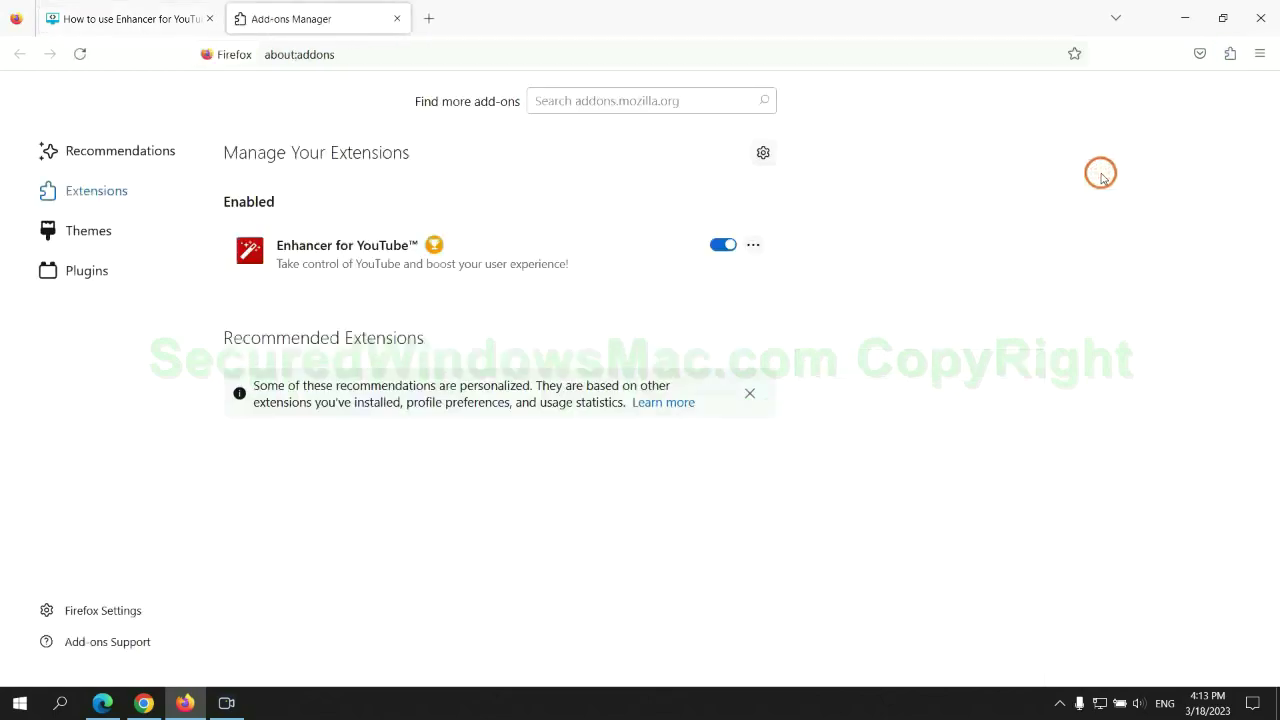
{"action": "left_click", "coordinate": [753, 245]}
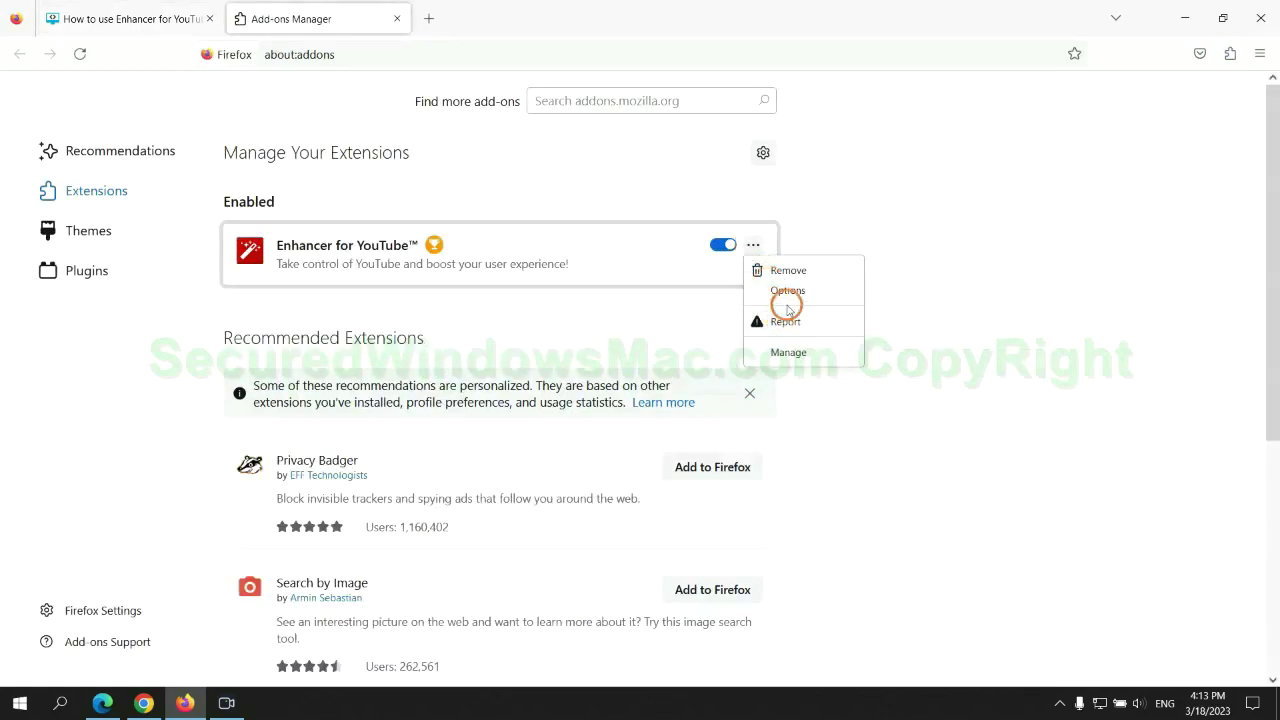
{"action": "left_click", "coordinate": [782, 270]}
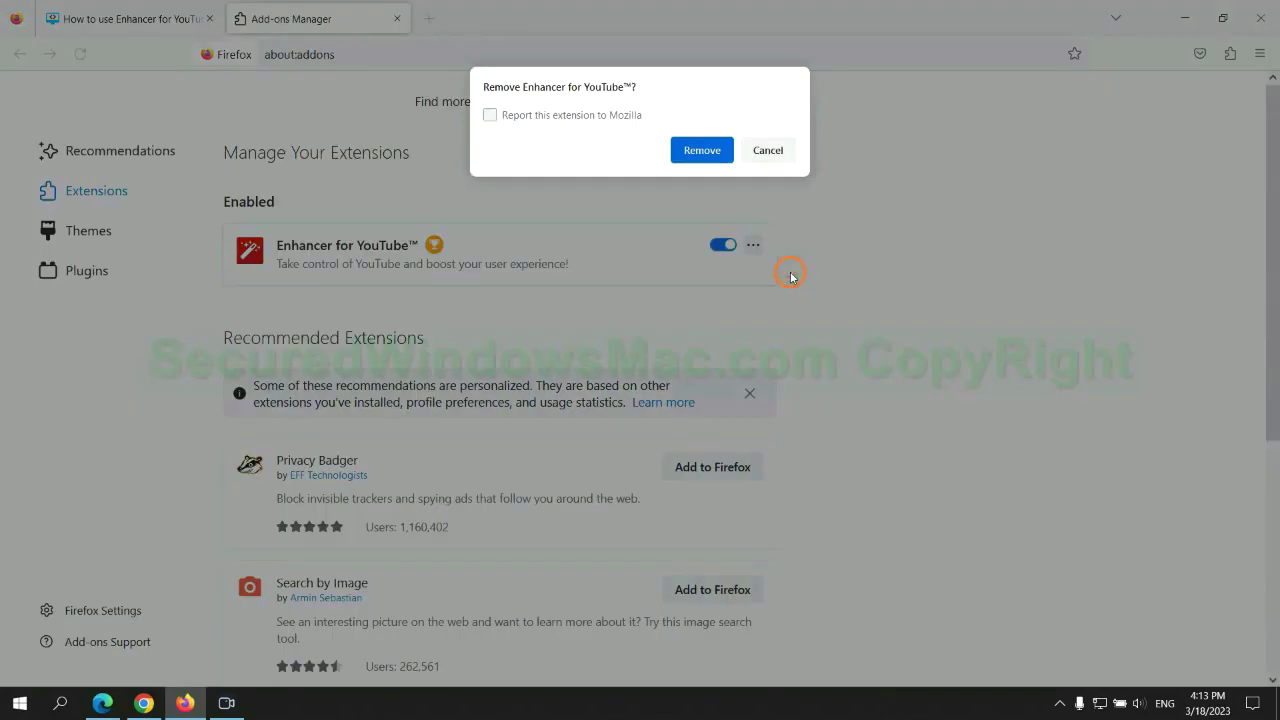
{"action": "left_click", "coordinate": [709, 150]}
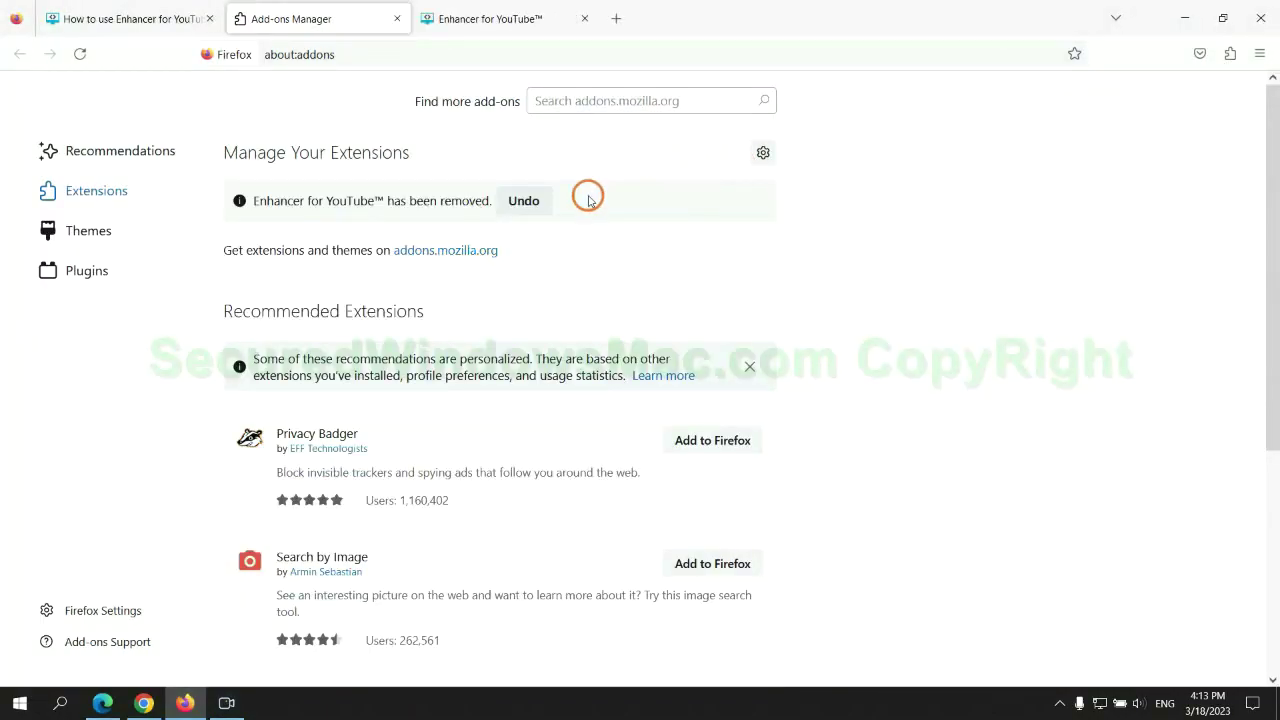
{"action": "key", "text": "alt+Tab"}
{"action": "left_click_drag", "start_coordinate": [294, 282], "coordinate": [370, 298]}
- Scroll the guide to Step 3 and launch Registry Editor with regedit from the Run box
{"action": "left_click", "coordinate": [370, 298]}
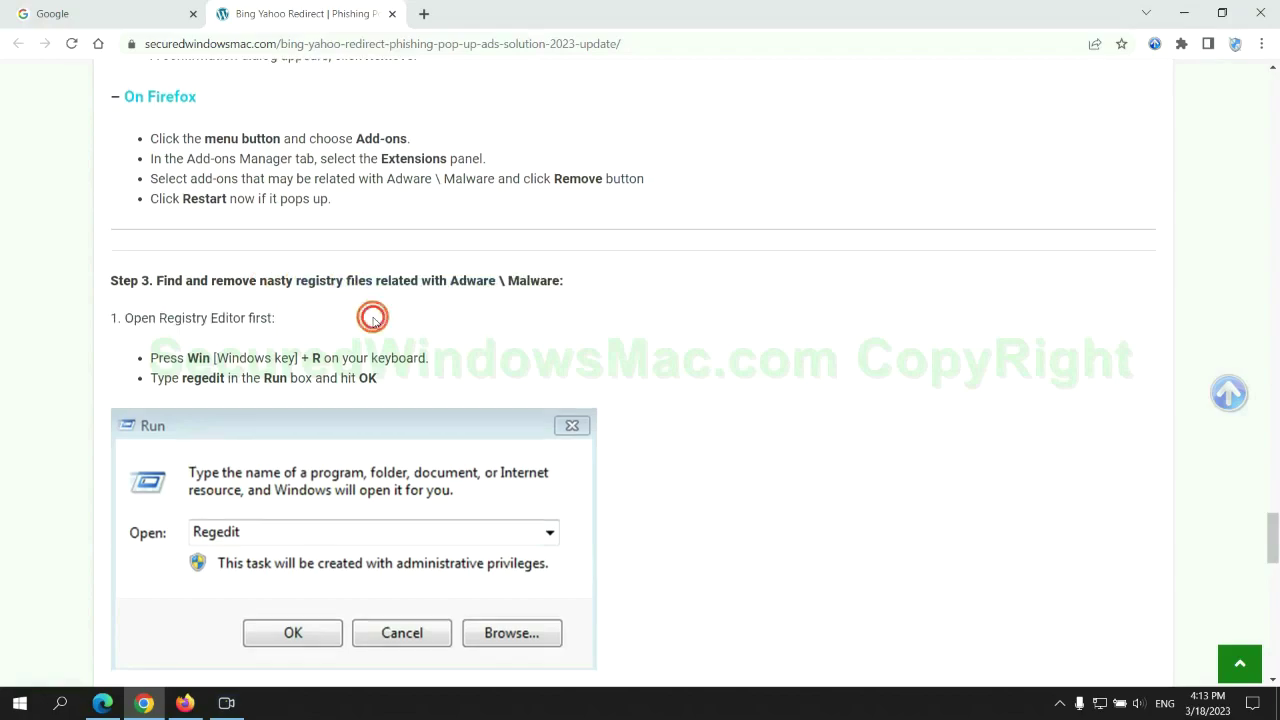
{"action": "scroll", "coordinate": [340, 300], "scroll_direction": "down", "scroll_amount": 2}
{"action": "key", "text": "super+r"}
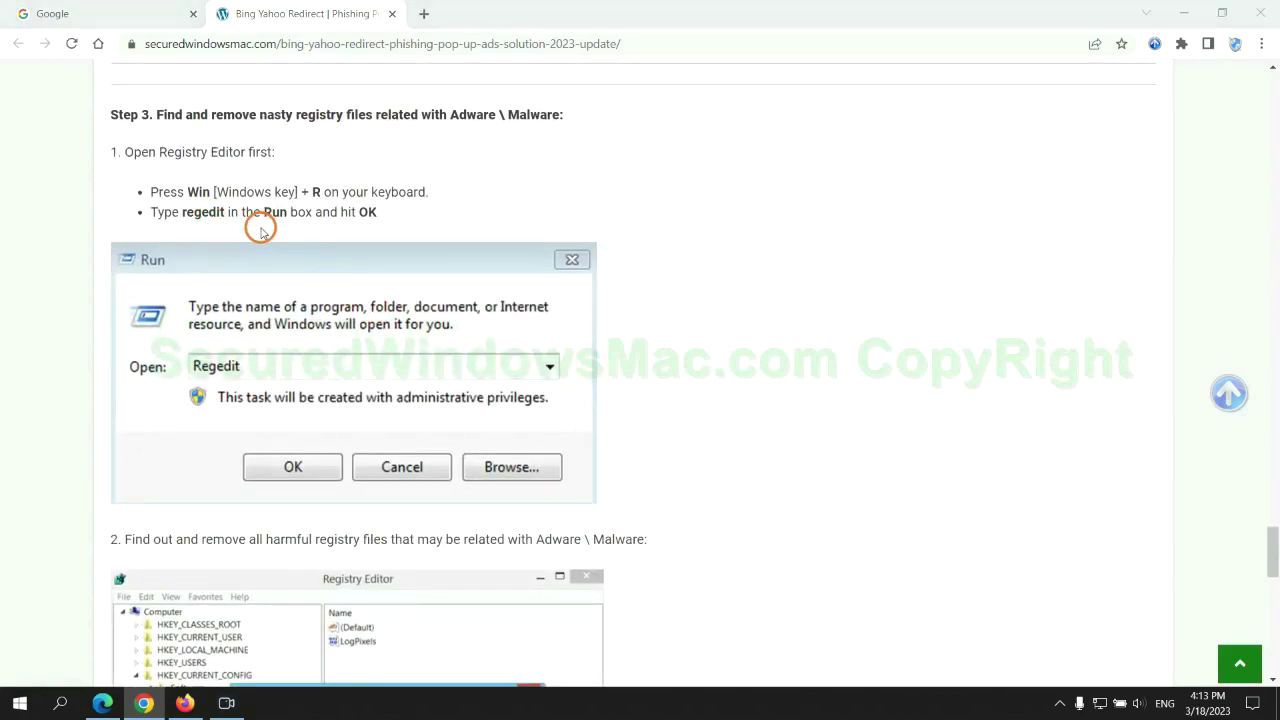
{"action": "type", "text": "rege"}
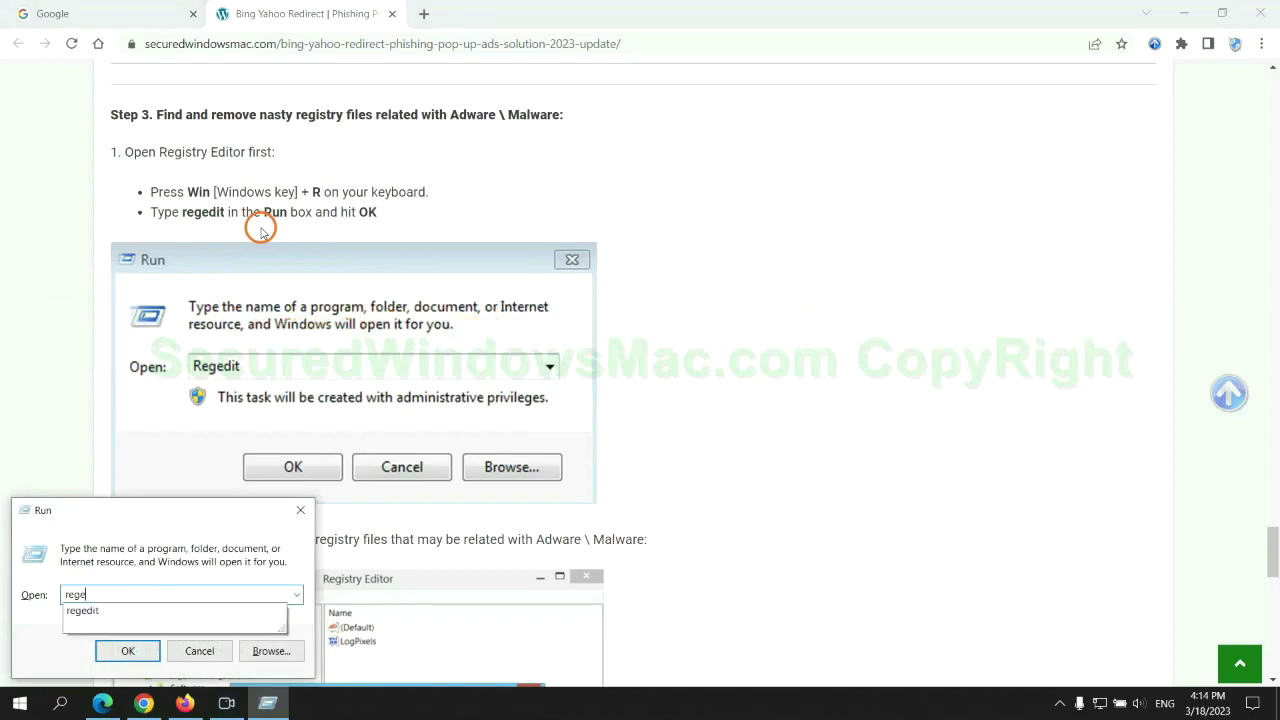
{"action": "type", "text": "dit"}
{"action": "key", "text": "Return"}
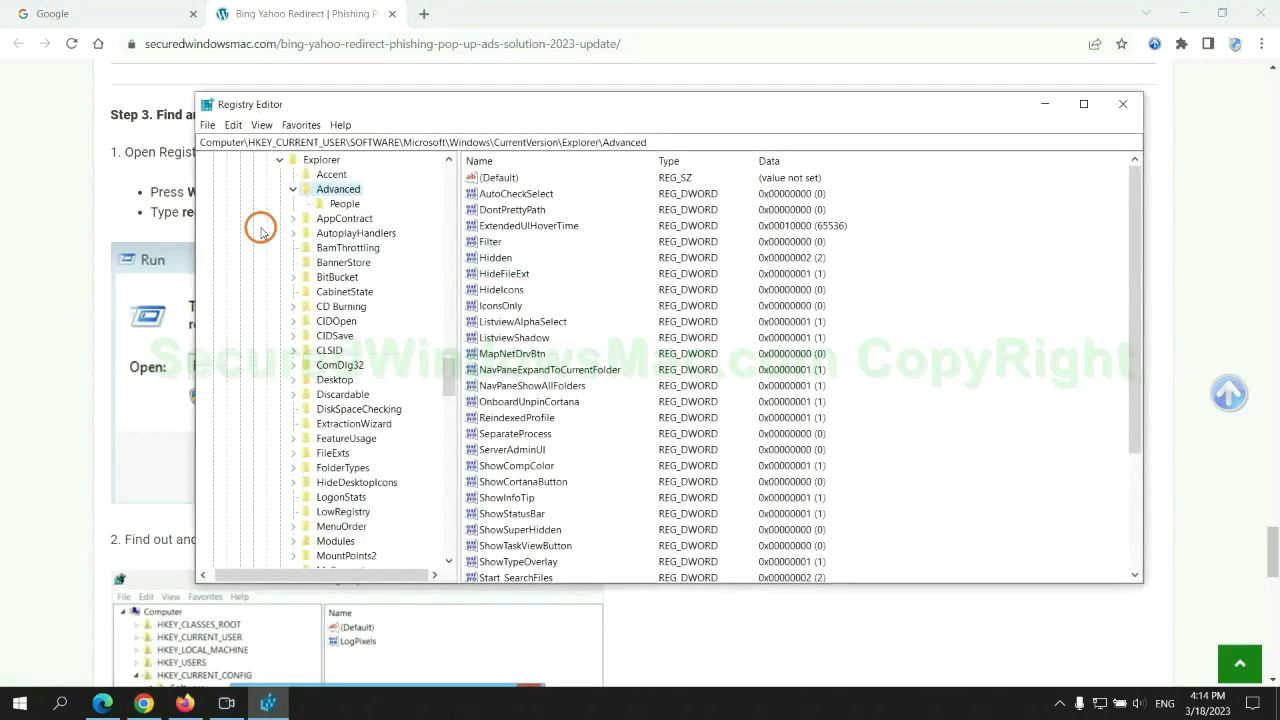
- Search the registry for 'Apps' and bring up the actions for the StoreAppsOnTaskbar value
{"action": "left_click", "coordinate": [232, 125]}
{"action": "left_click", "coordinate": [318, 241]}
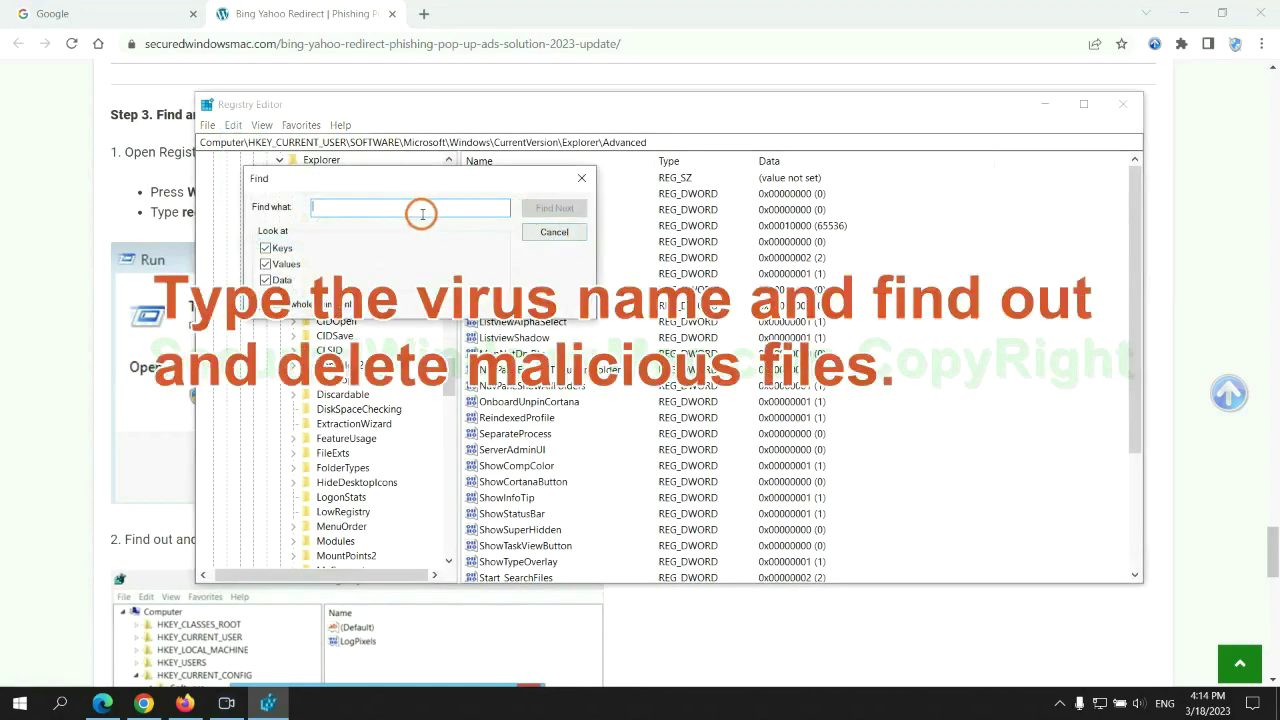
{"action": "type", "text": "Apps"}
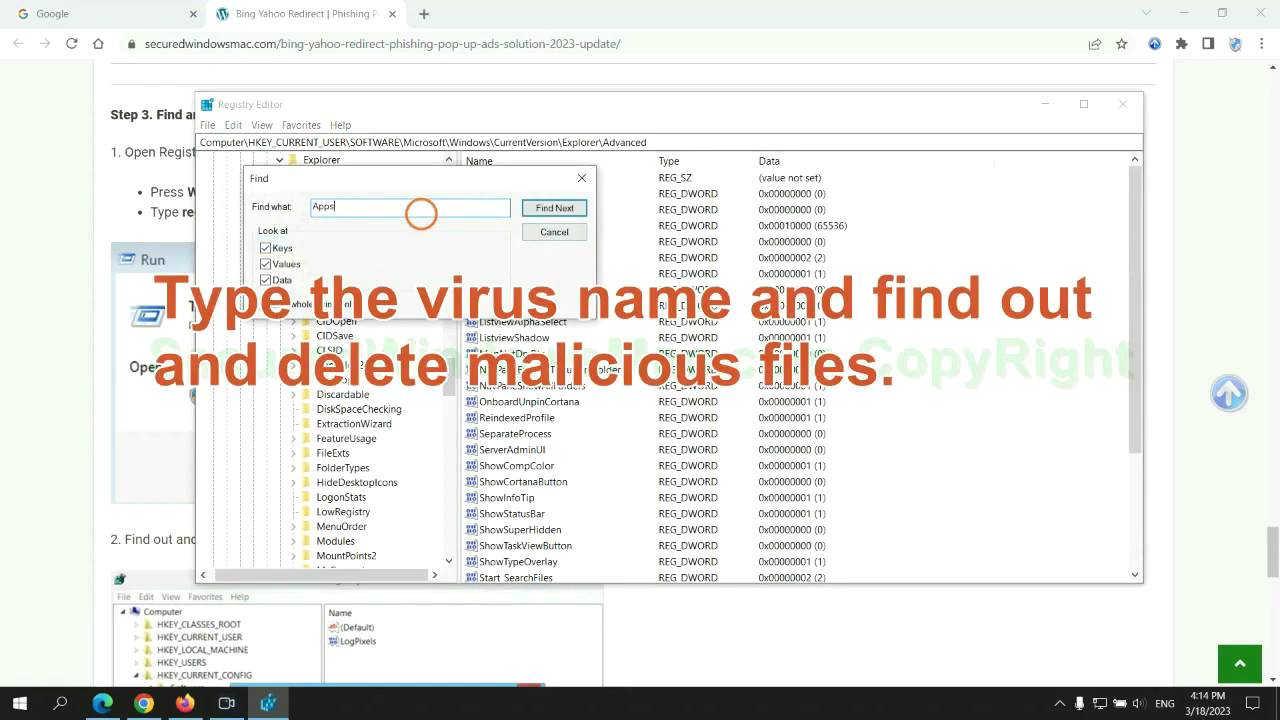
{"action": "key", "text": "Return"}
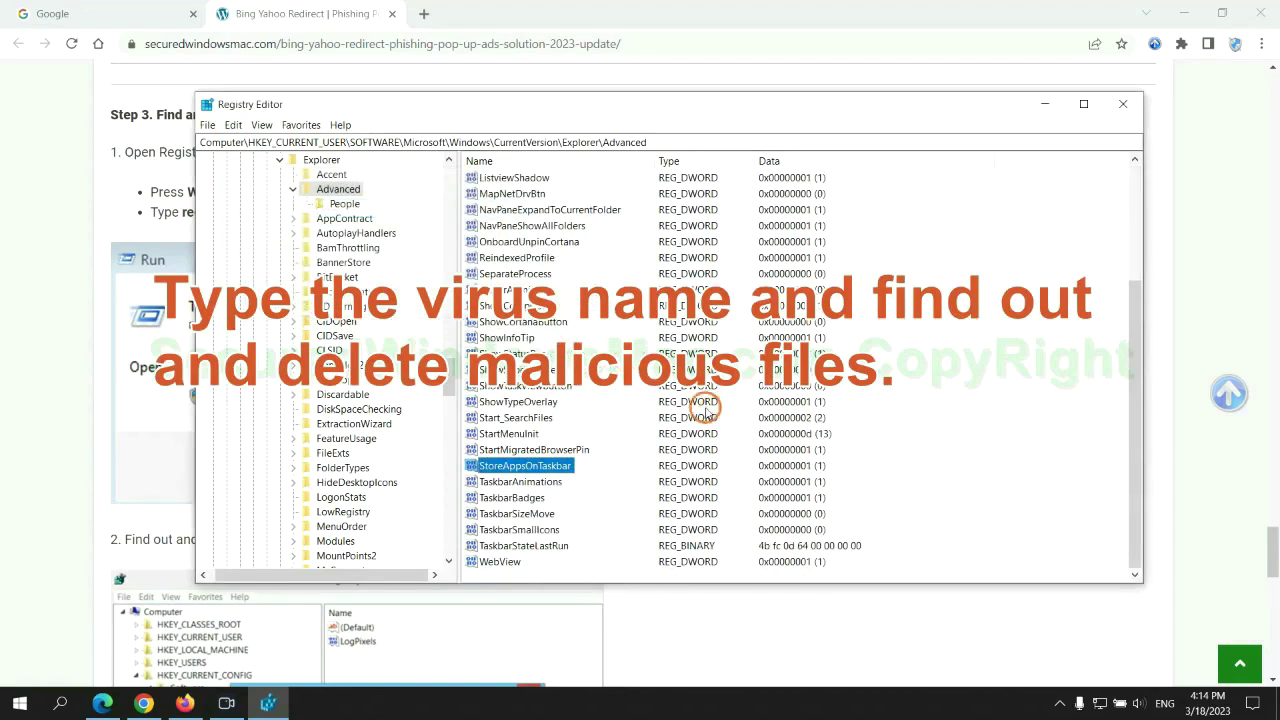
{"action": "right_click", "coordinate": [575, 467]}
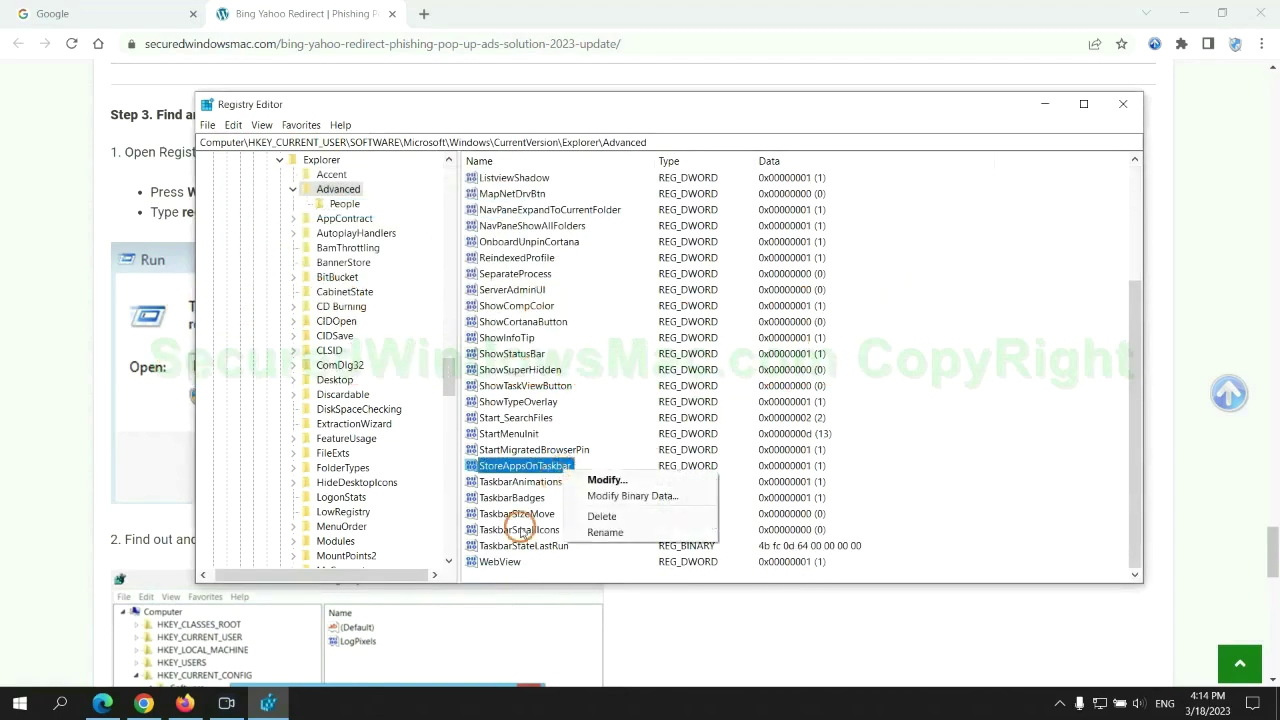
- Delete the StoreAppsOnTaskbar value and scroll the Chrome article down to Step 4
{"action": "left_click", "coordinate": [603, 516]}
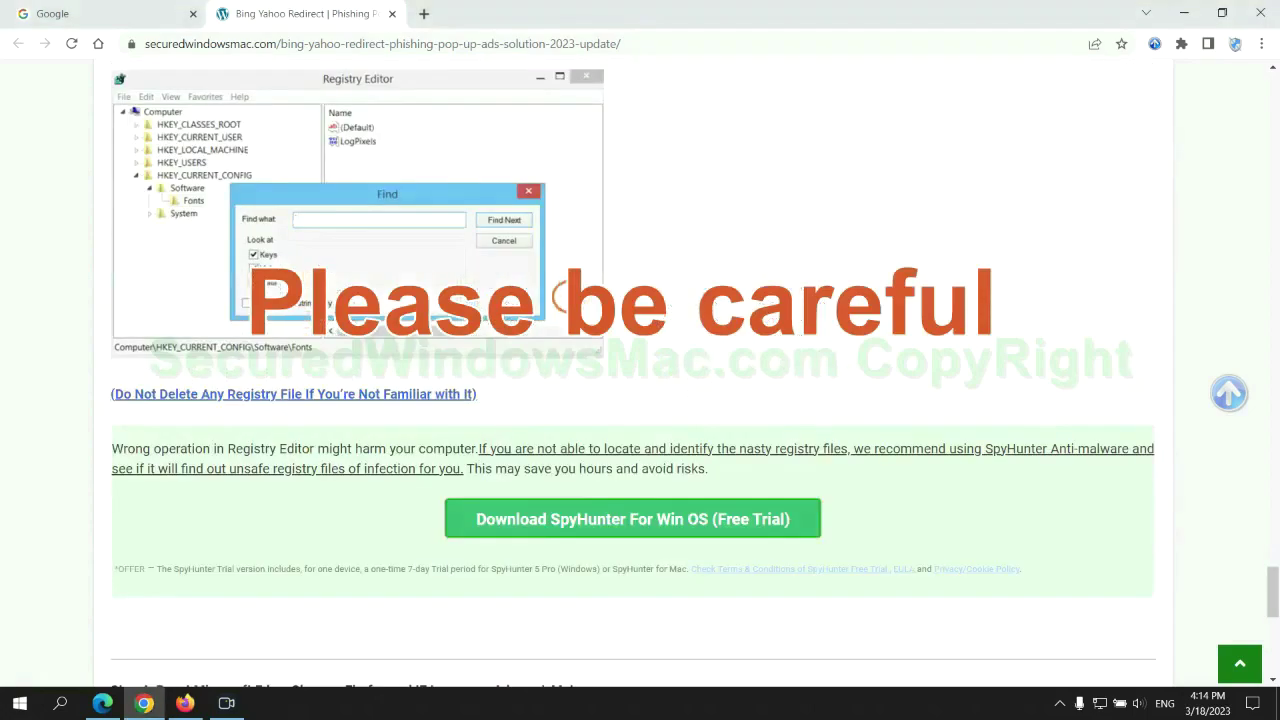
{"action": "scroll", "coordinate": [568, 298], "scroll_direction": "down", "scroll_amount": 1}
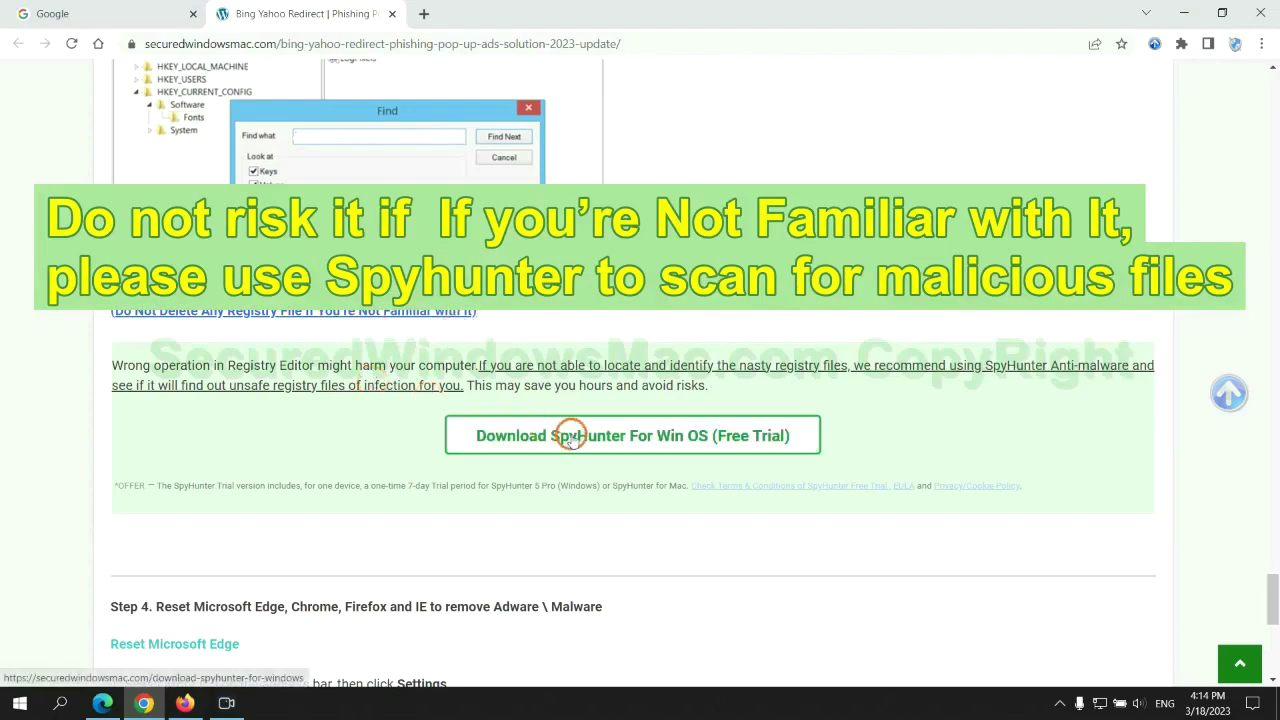
{"action": "scroll", "coordinate": [571, 436], "scroll_direction": "down", "scroll_amount": 5}
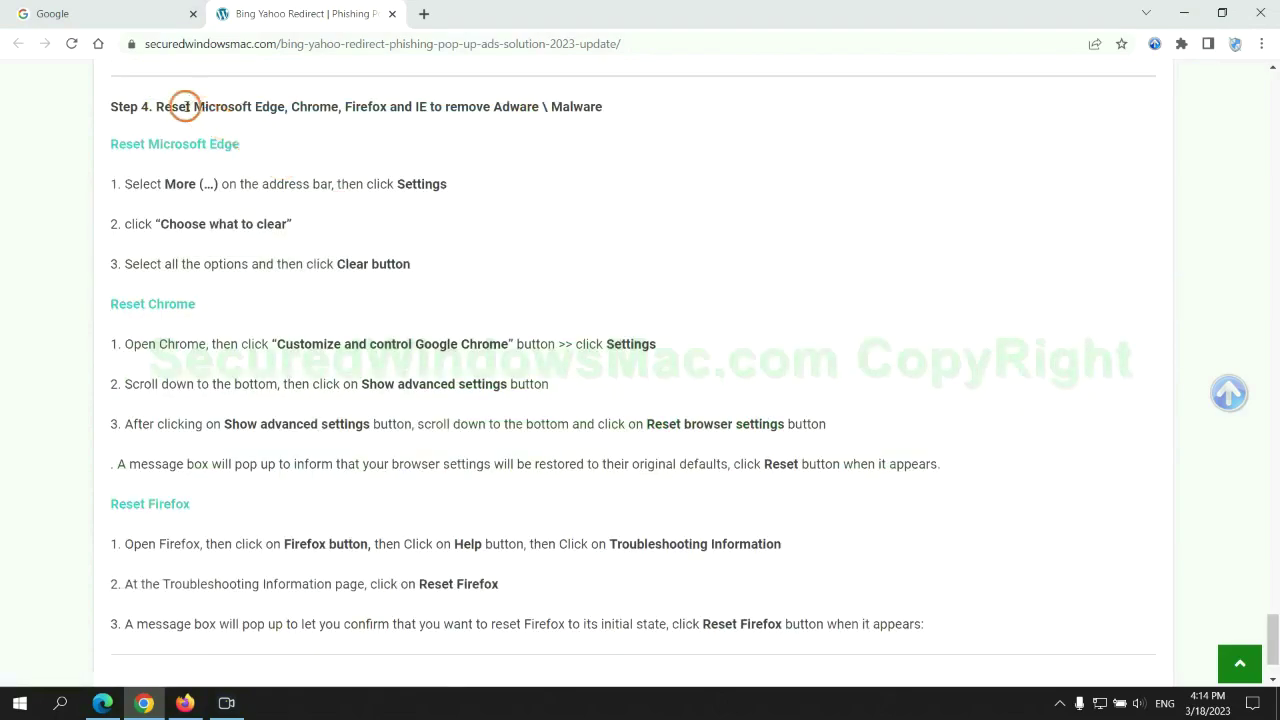
- Highlight the word Reset in the Step 4 heading, then switch to Microsoft Edge
{"action": "double_click", "coordinate": [171, 106]}
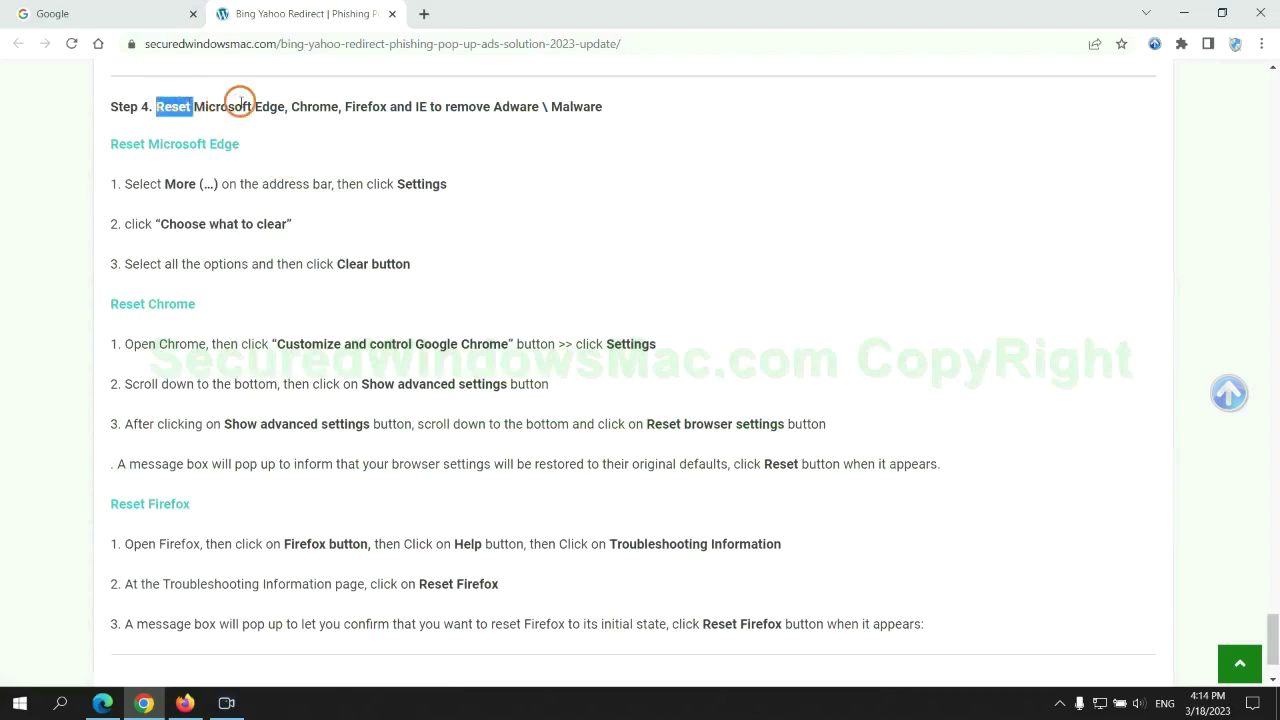
{"action": "left_click", "coordinate": [488, 144]}
{"action": "left_click", "coordinate": [100, 701]}
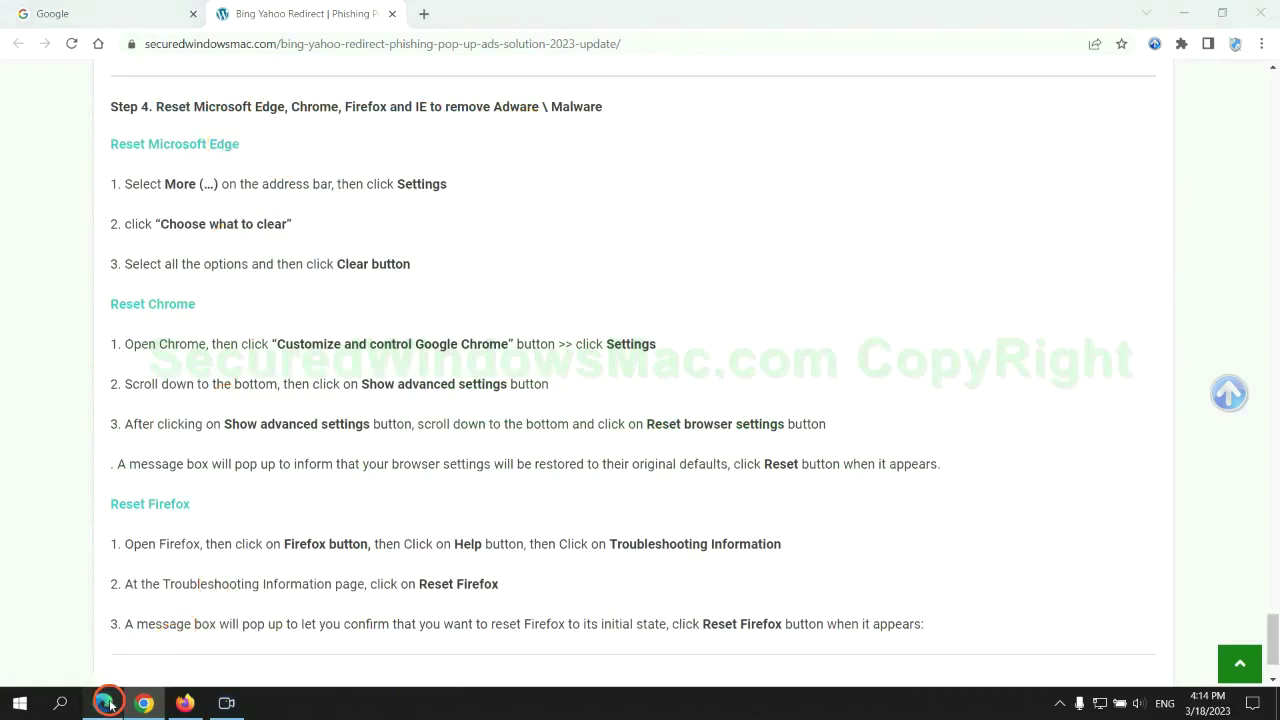
- Open Edge's Privacy, search, and services settings and bring up the Clear browsing data options
{"action": "left_click", "coordinate": [1212, 46]}
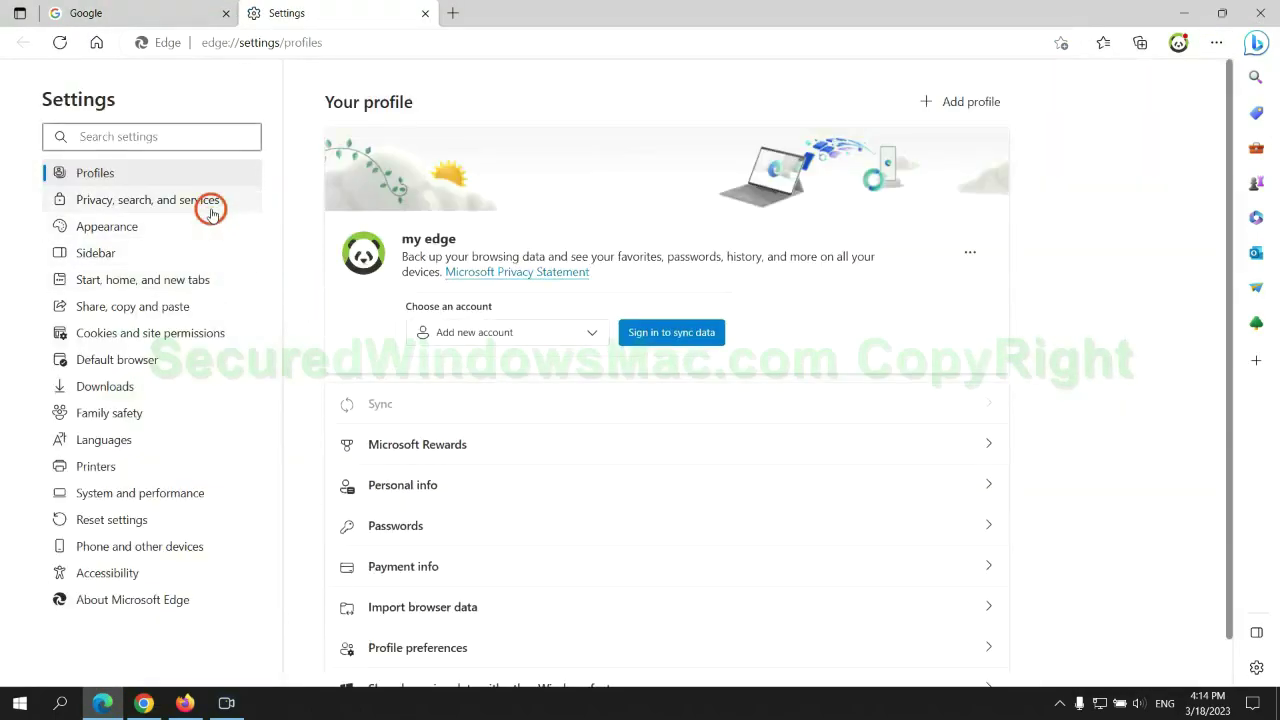
{"action": "left_click", "coordinate": [210, 208]}
{"action": "scroll", "coordinate": [1048, 443], "scroll_direction": "down", "scroll_amount": 3}
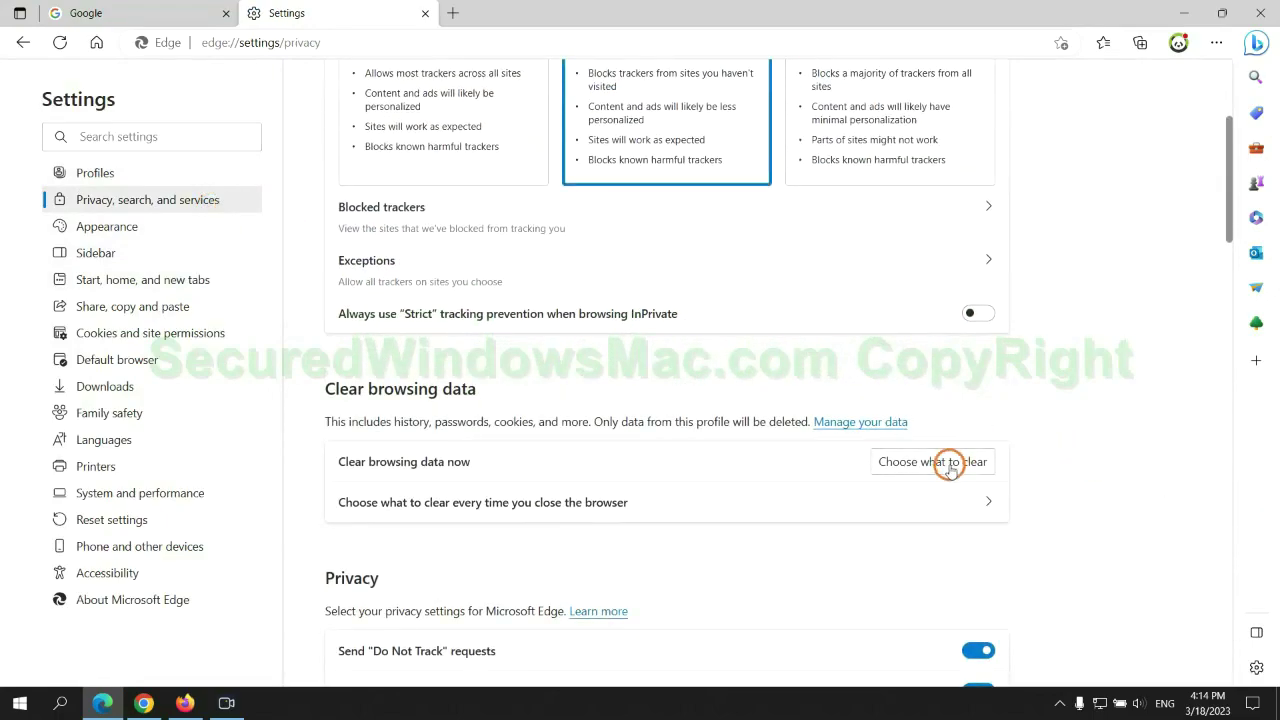
{"action": "left_click", "coordinate": [948, 464]}
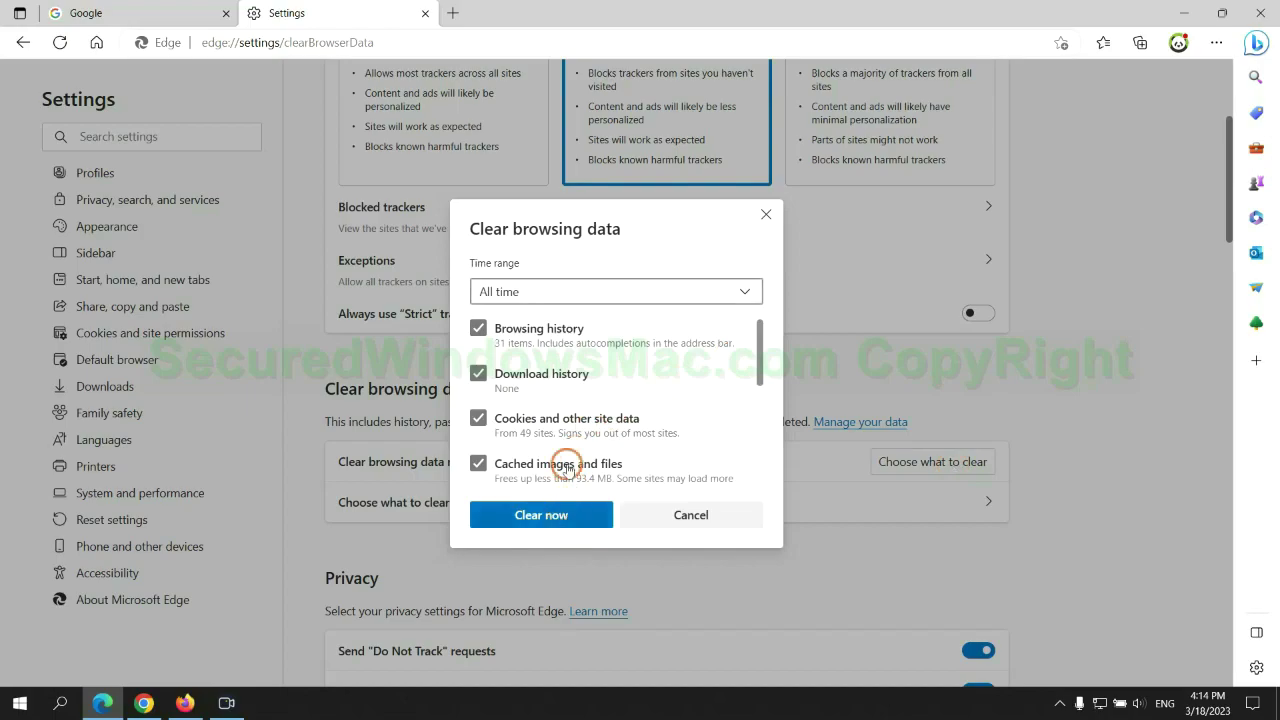
- In Chrome Settings, request restoring settings to their original defaults, then switch to Firefox
{"action": "left_click", "coordinate": [144, 703]}
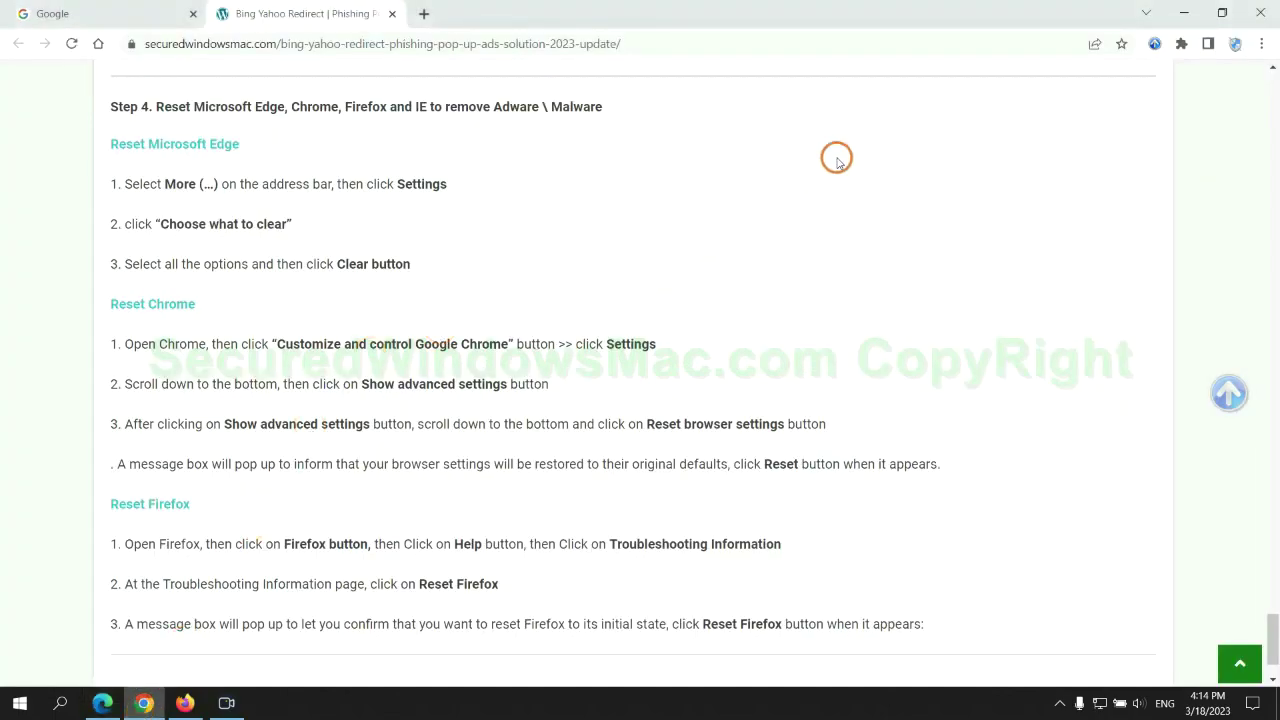
{"action": "left_click", "coordinate": [1261, 44]}
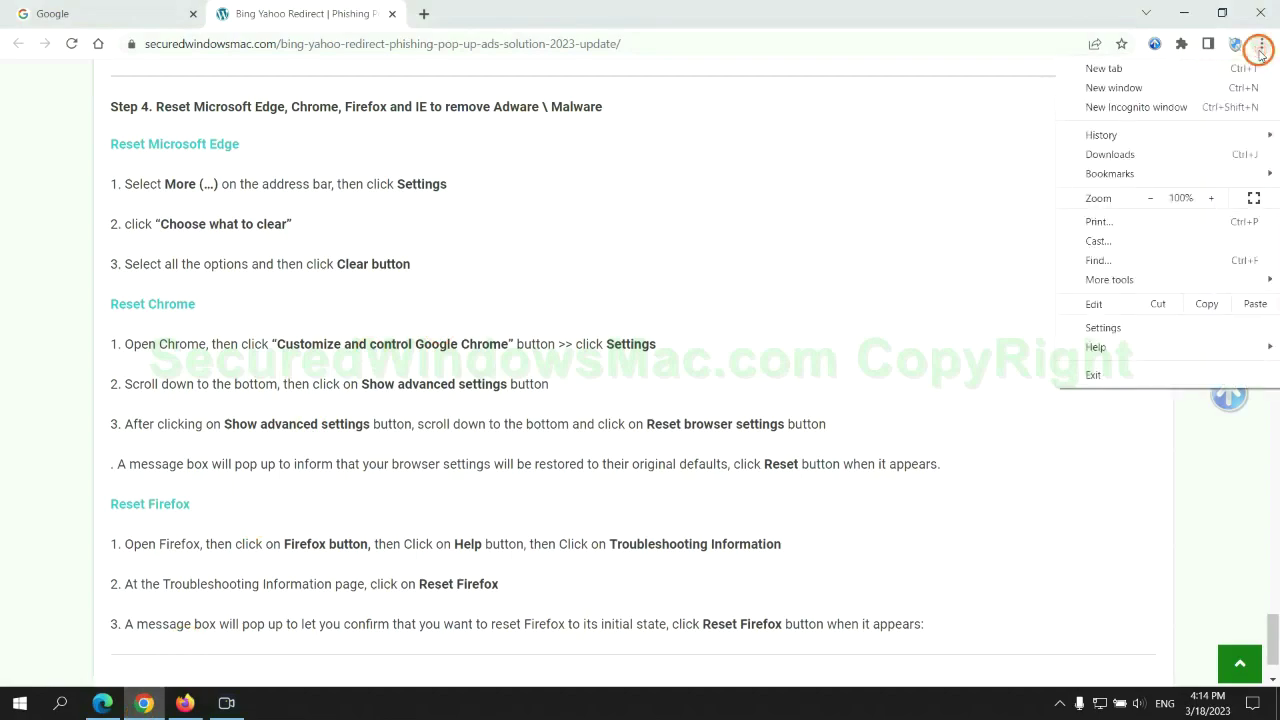
{"action": "left_click", "coordinate": [1108, 327]}
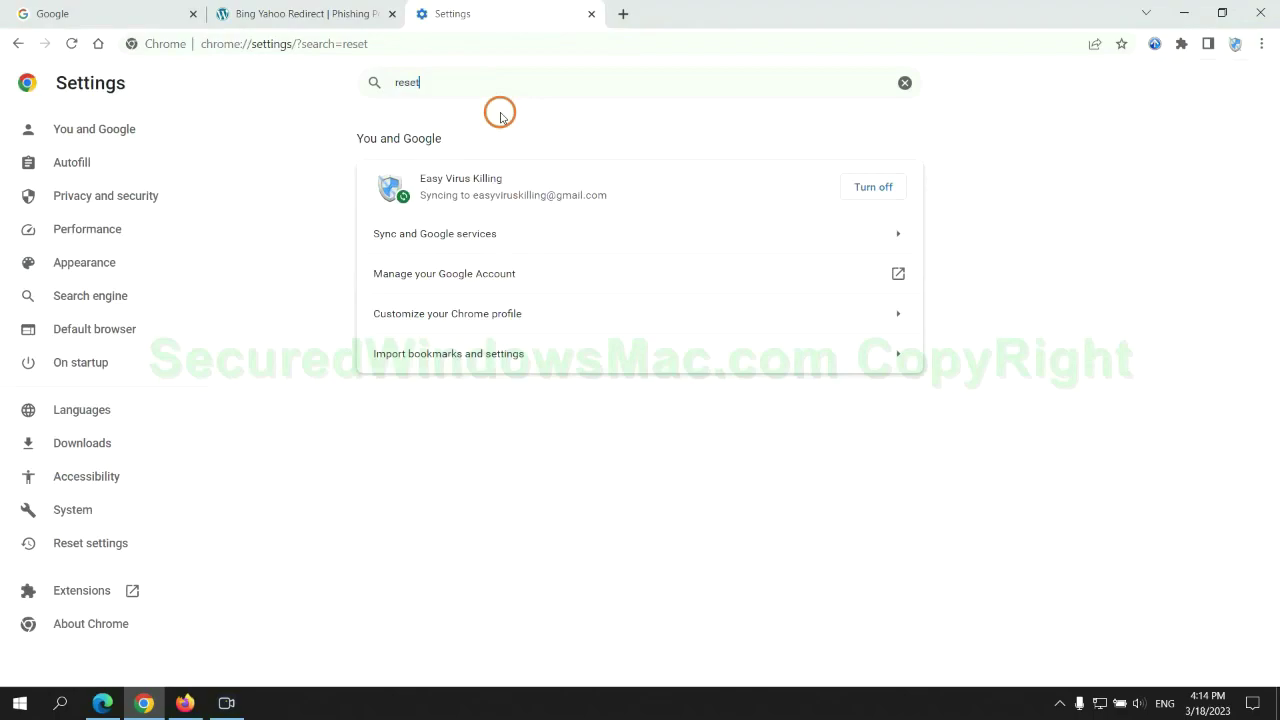
{"action": "left_click", "coordinate": [670, 445]}
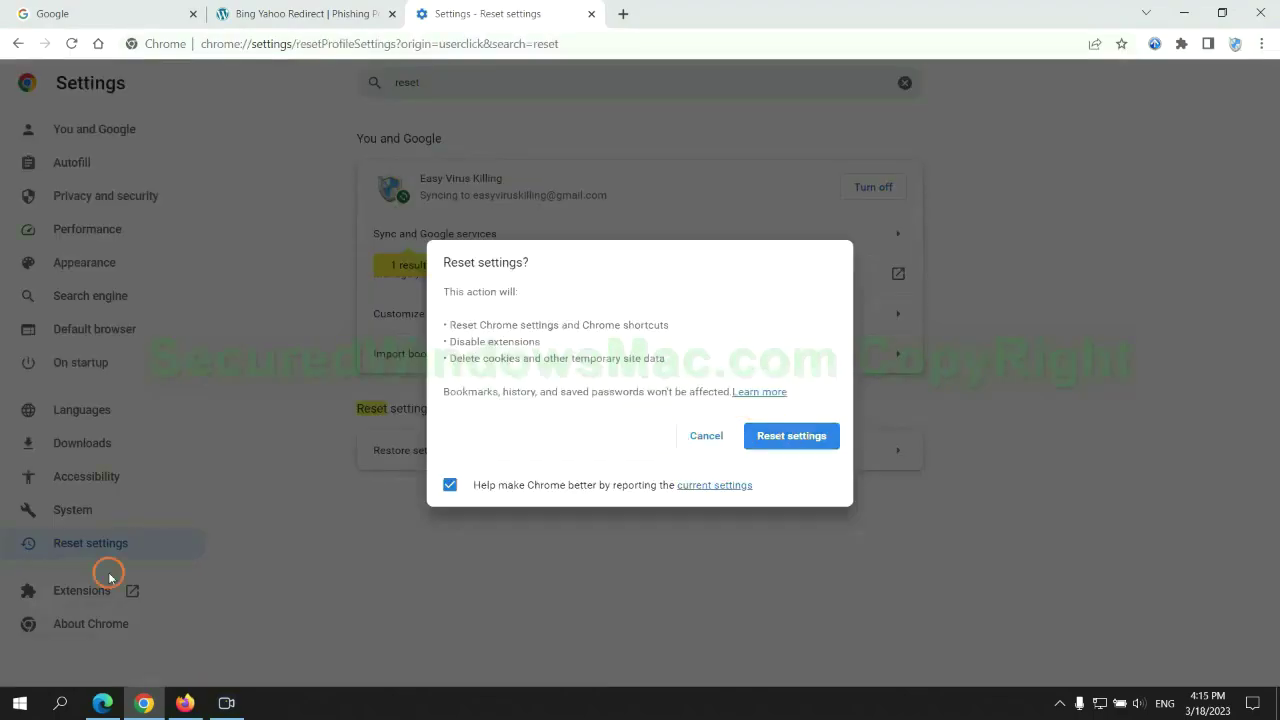
{"action": "left_click", "coordinate": [185, 703]}
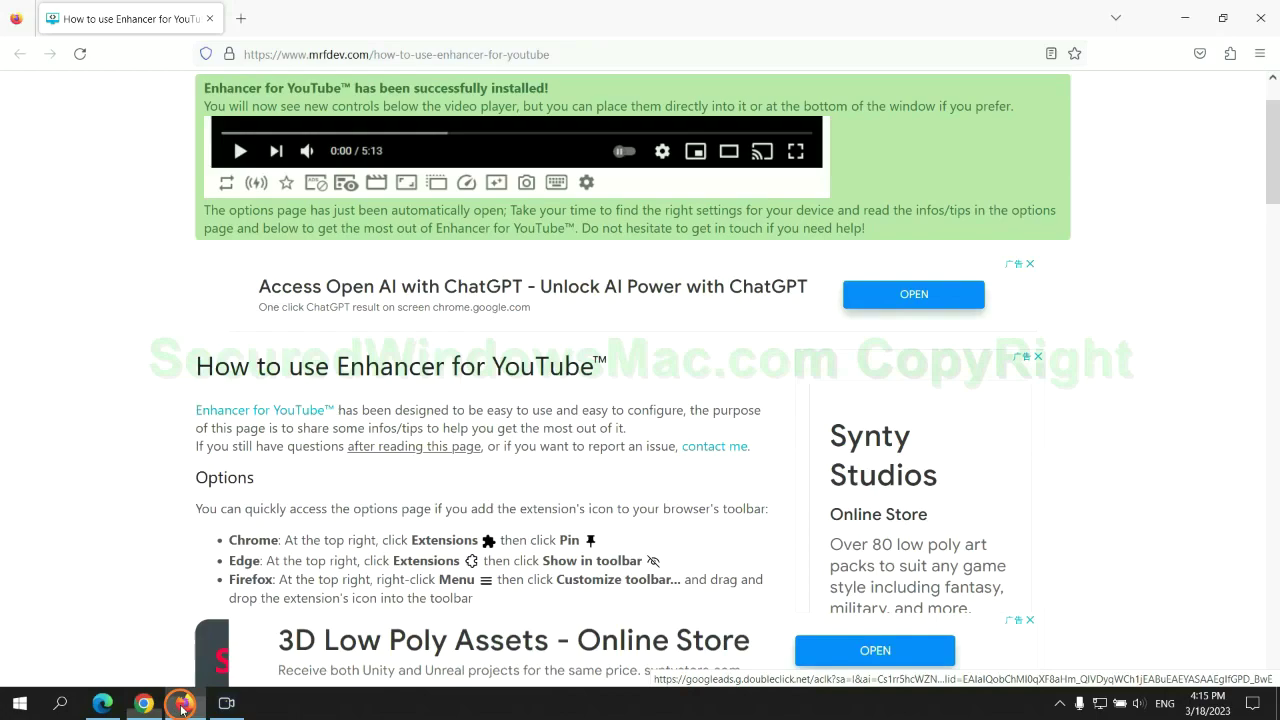
- Start Refresh Firefox from the troubleshooting page, then highlight the article's 'If problems remain' note
{"action": "left_click", "coordinate": [1258, 54]}
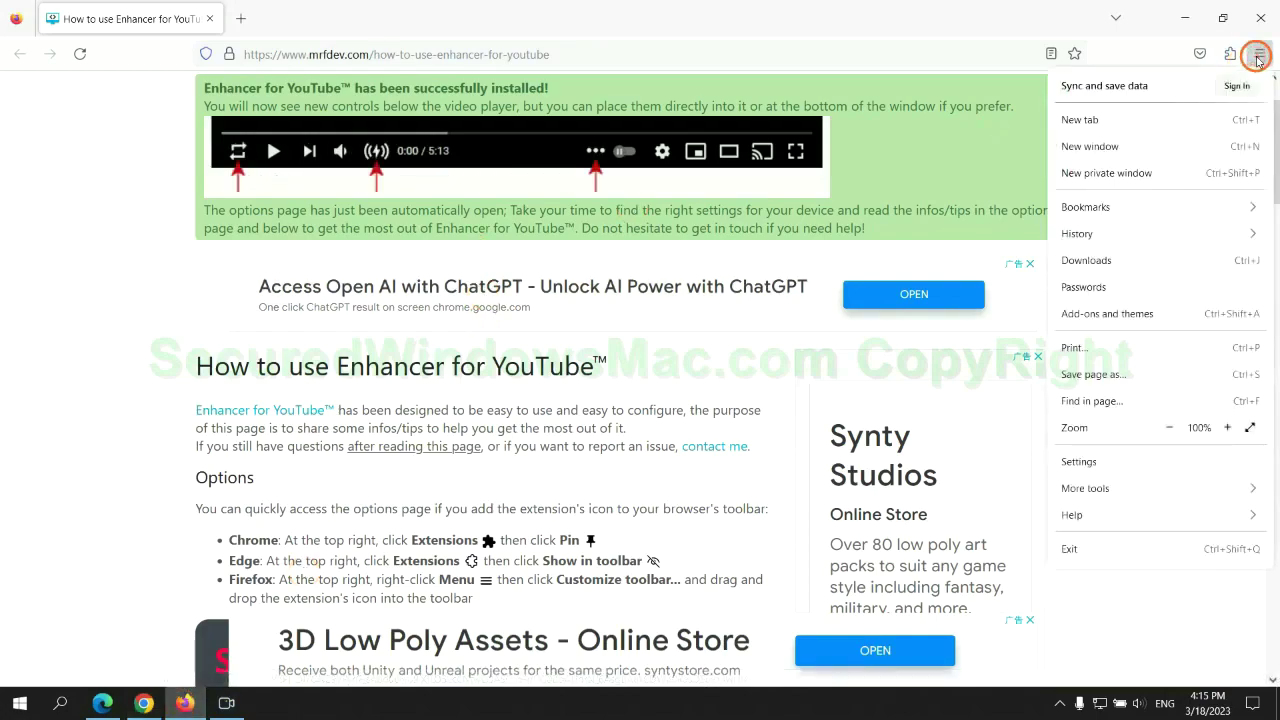
{"action": "left_click", "coordinate": [1088, 514]}
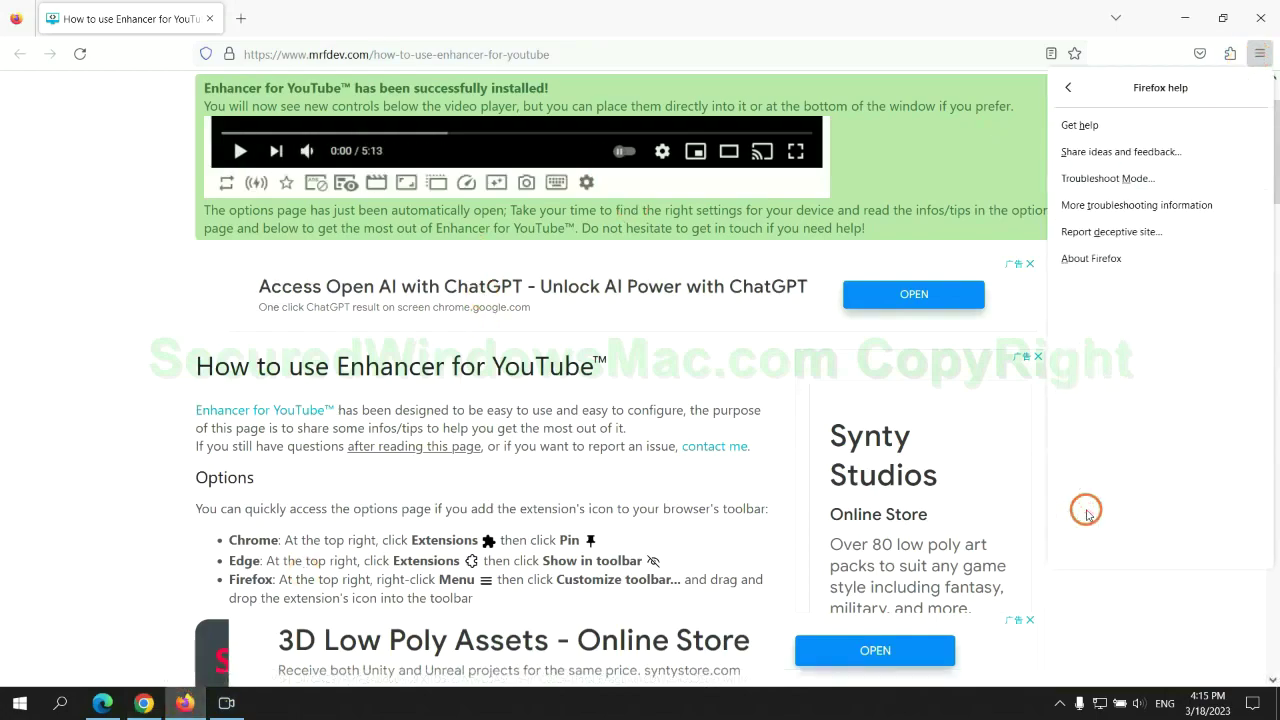
{"action": "left_click", "coordinate": [1140, 206]}
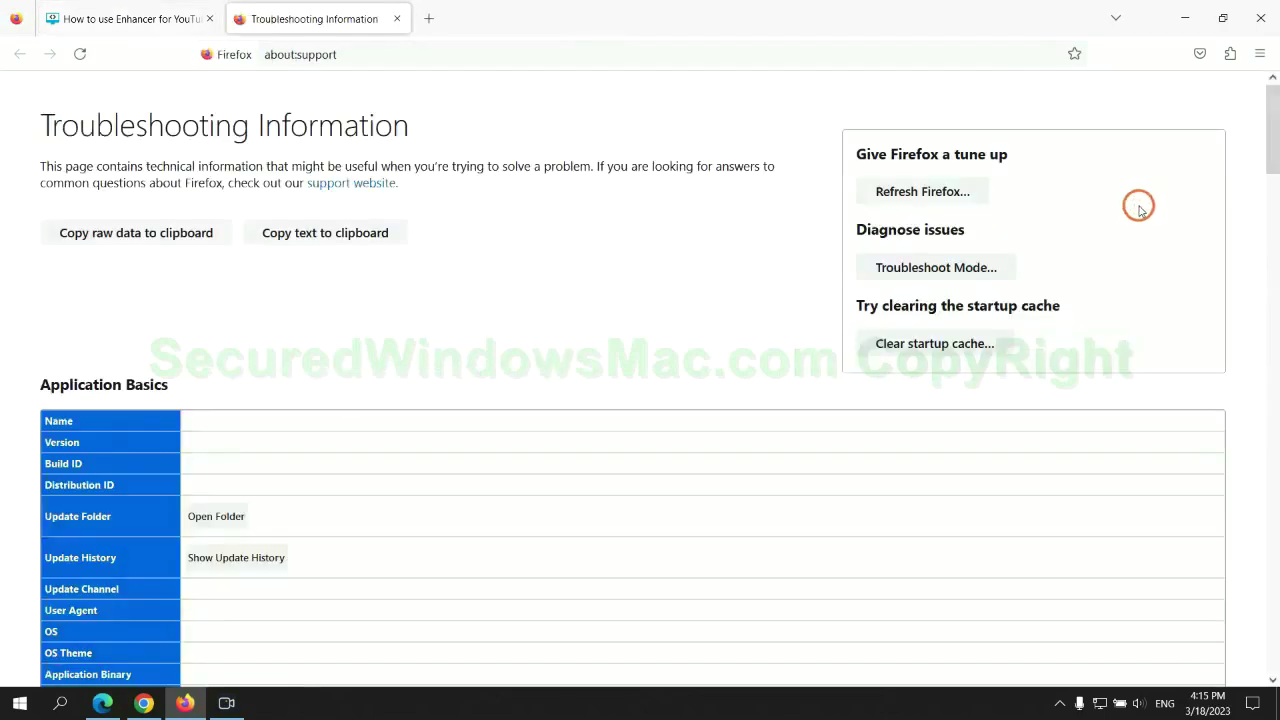
{"action": "left_click", "coordinate": [882, 194]}
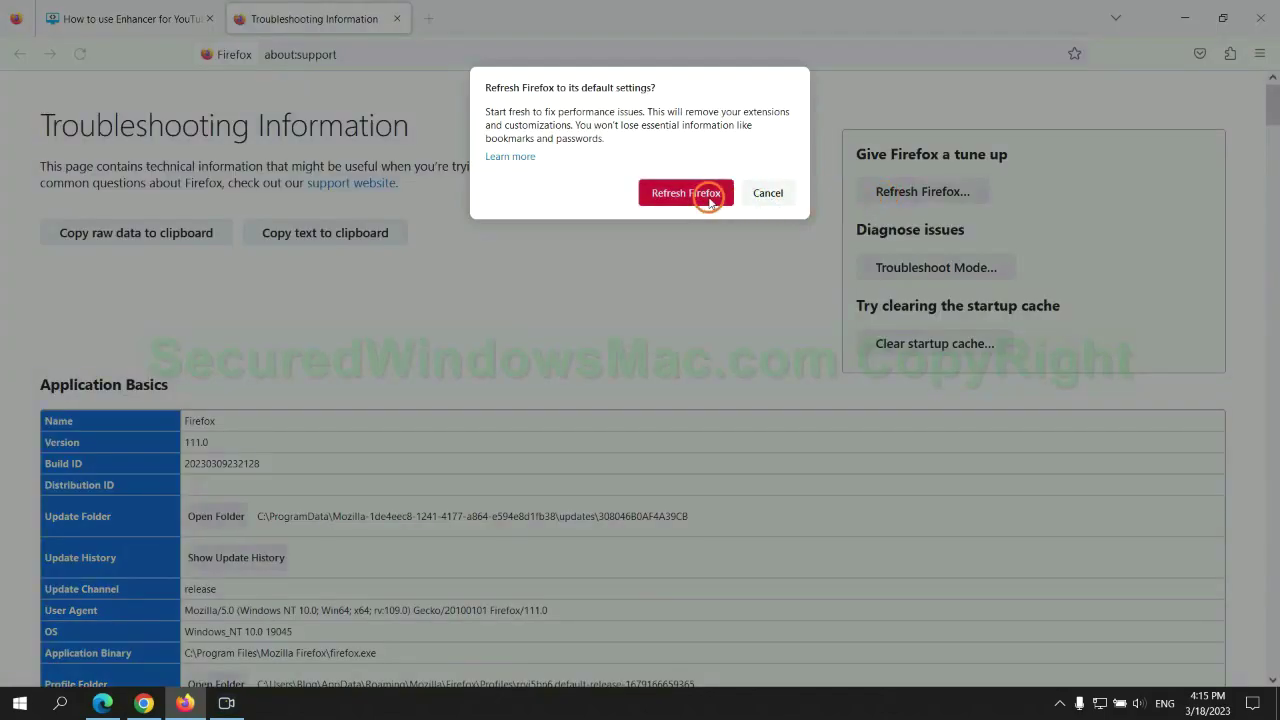
{"action": "left_click", "coordinate": [144, 703]}
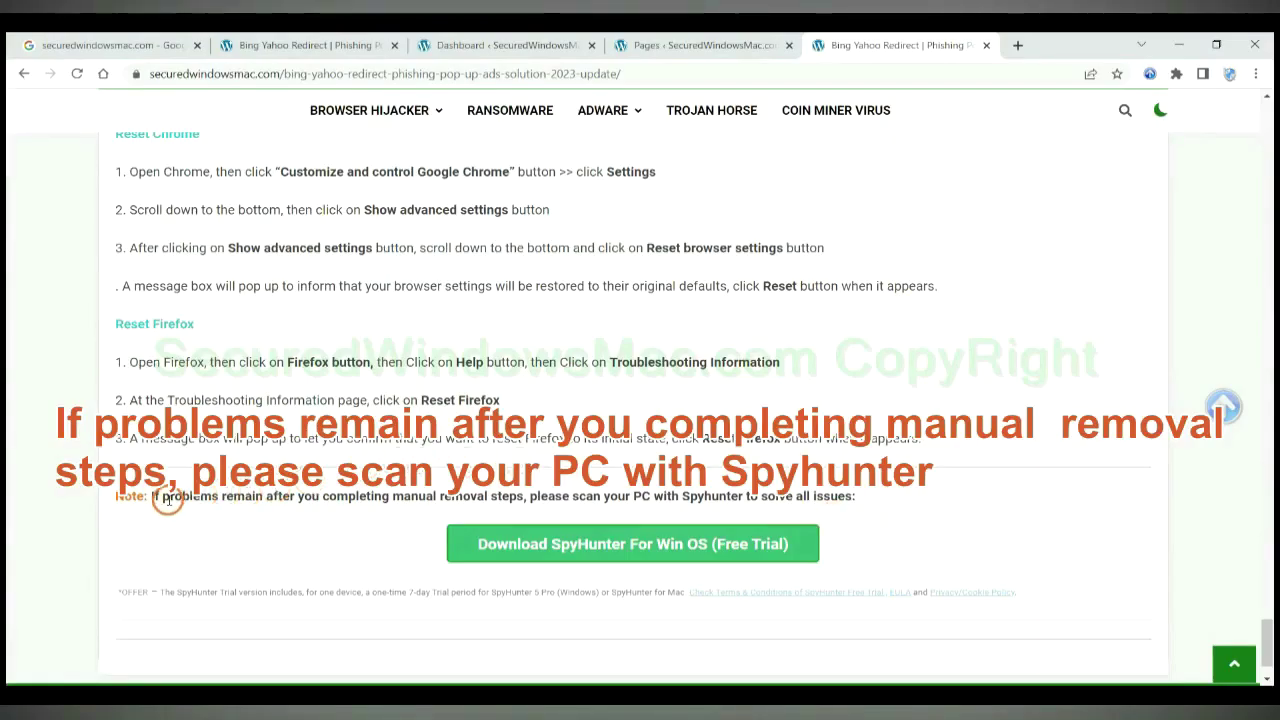
{"action": "left_click_drag", "start_coordinate": [150, 497], "coordinate": [282, 503]}
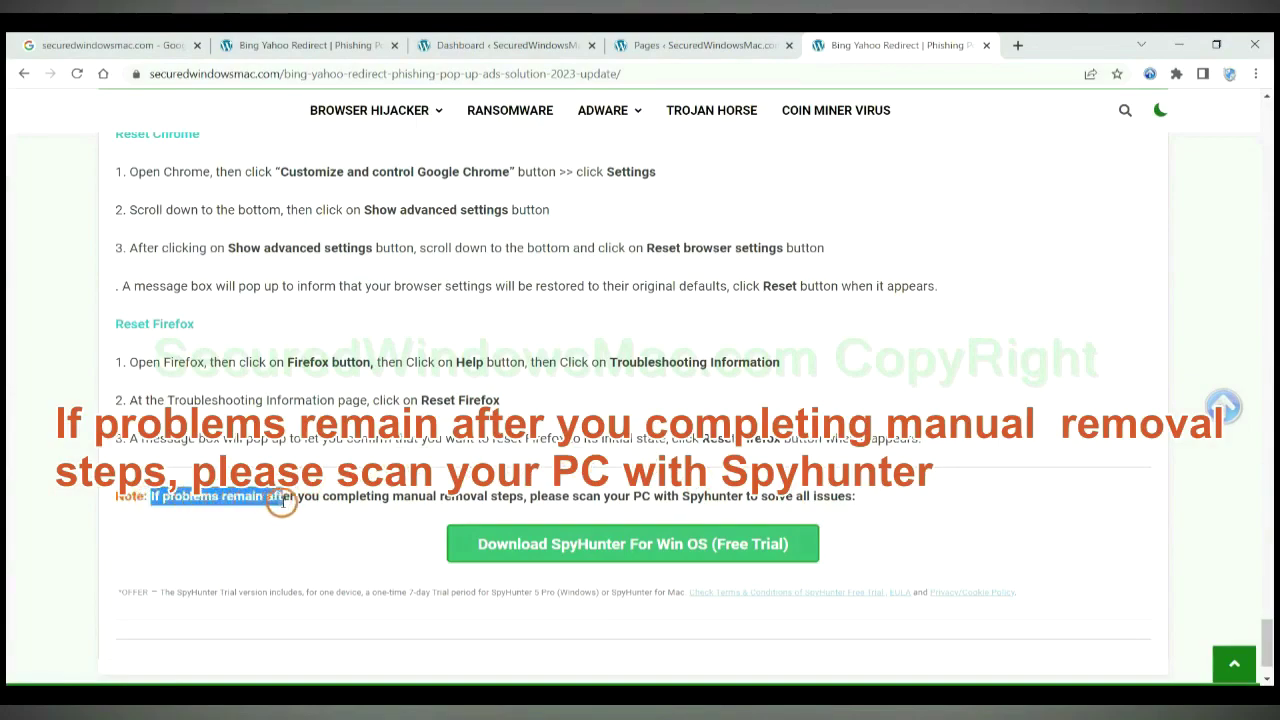